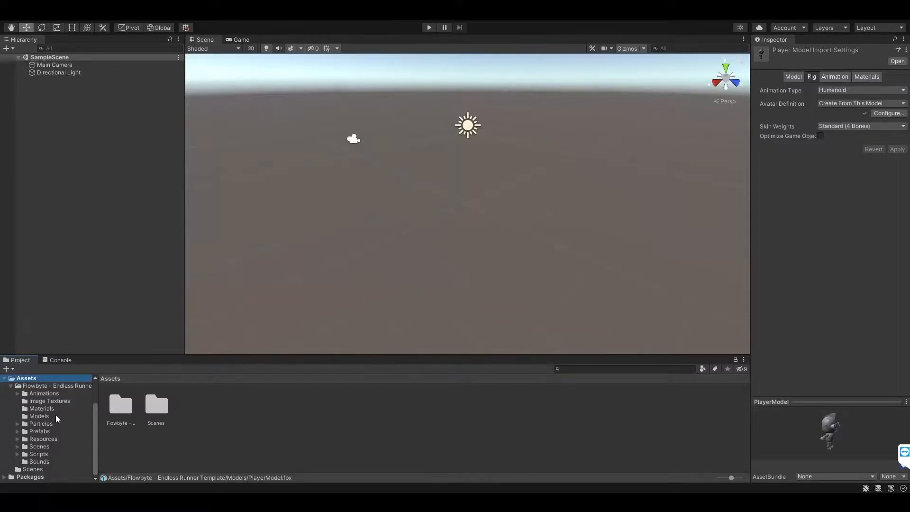
Open the template's Models folder and apply the Generic animation type to the PlayerModel rig
left_click(55, 415)
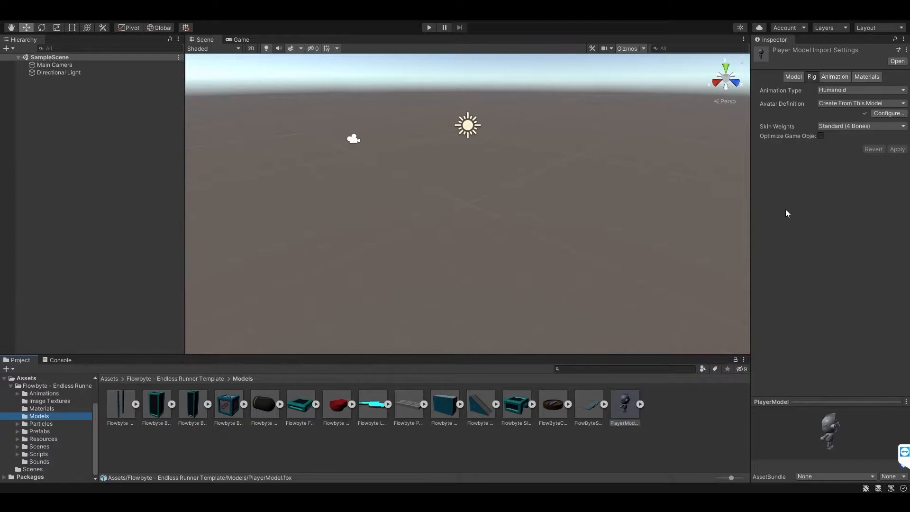
left_click(828, 90)
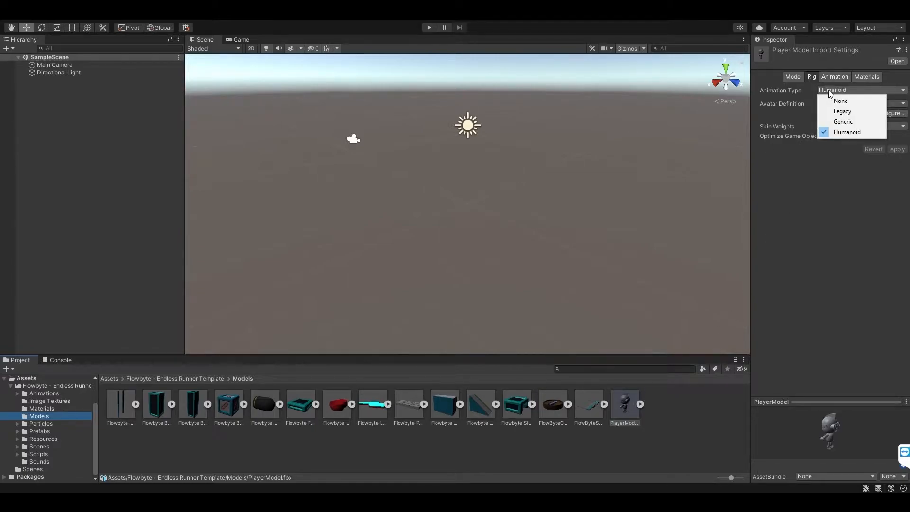
left_click(841, 122)
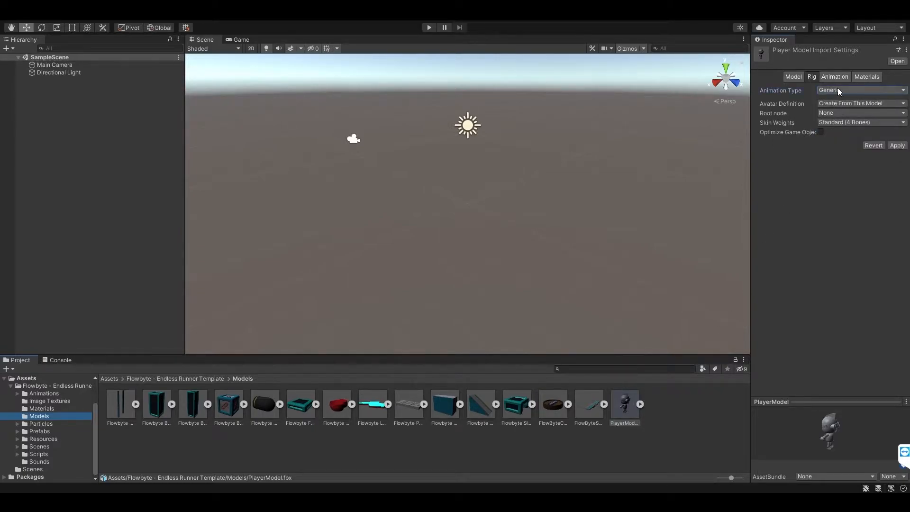
left_click(896, 146)
Set the PlayerModel rig's animation type to Humanoid and apply the import setting
left_click(848, 91)
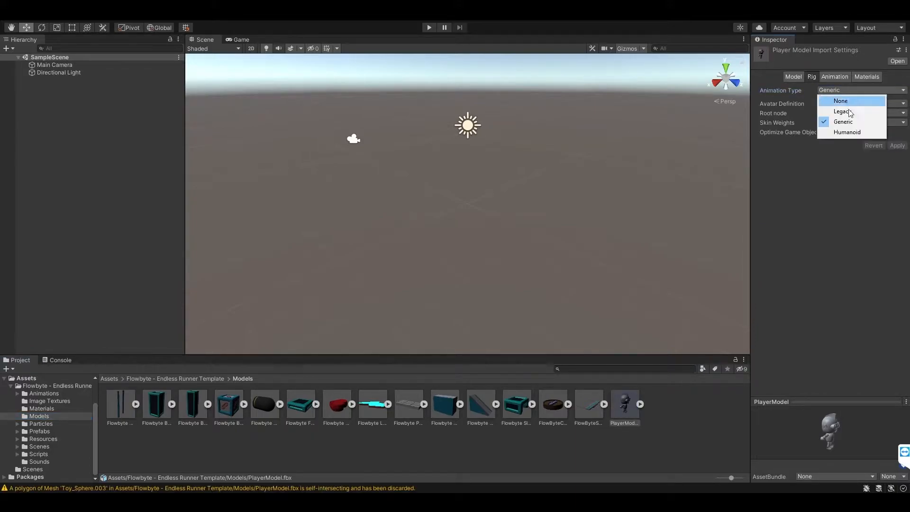
left_click(852, 134)
left_click(894, 149)
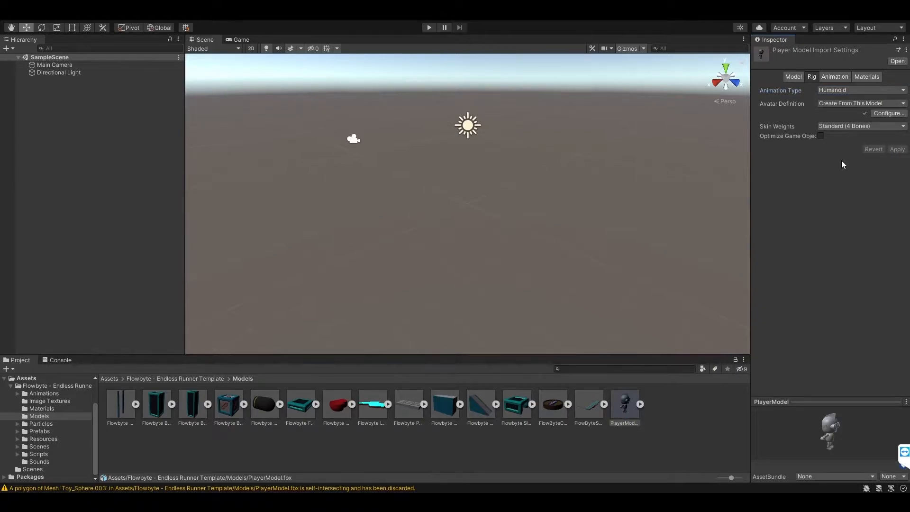
Add the PlayerModel asset to SampleScene and rename the new object Player
left_click_drag(622, 412, 94, 166)
left_click_drag(68, 101, 68, 95)
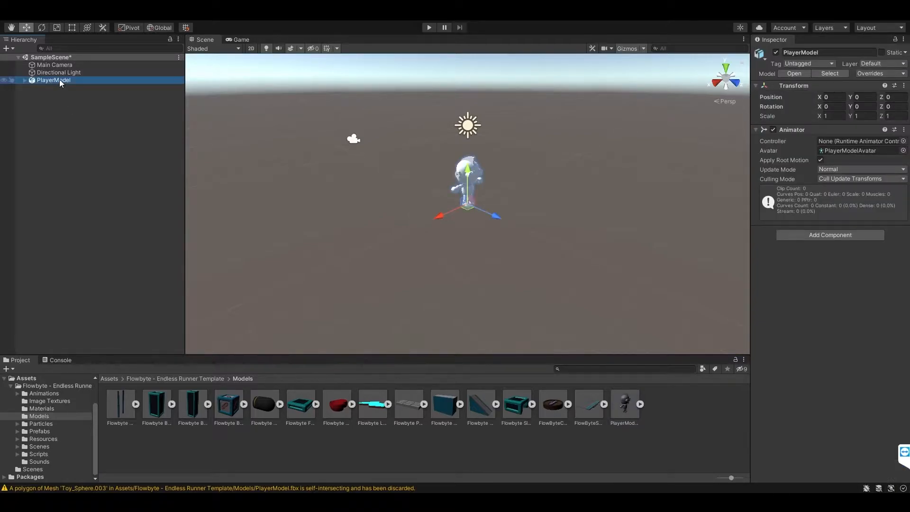
left_click(61, 79)
type("Player")
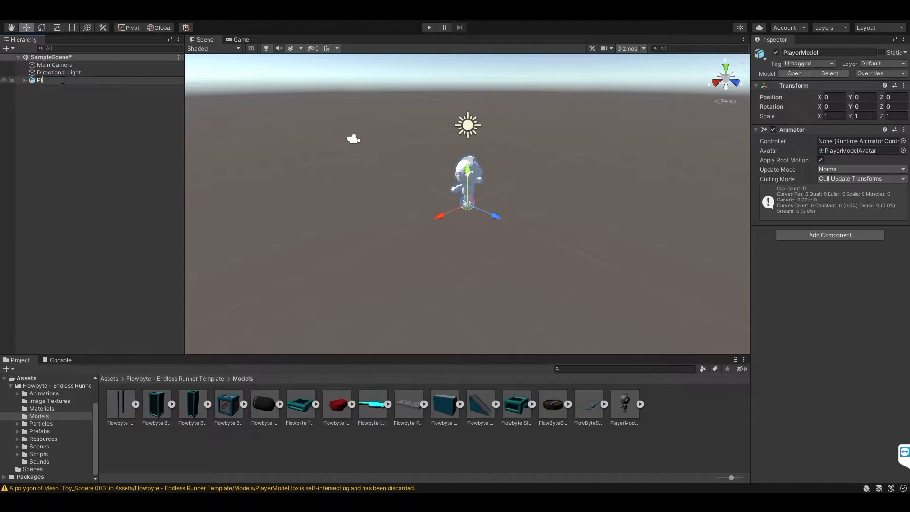
left_click(88, 137)
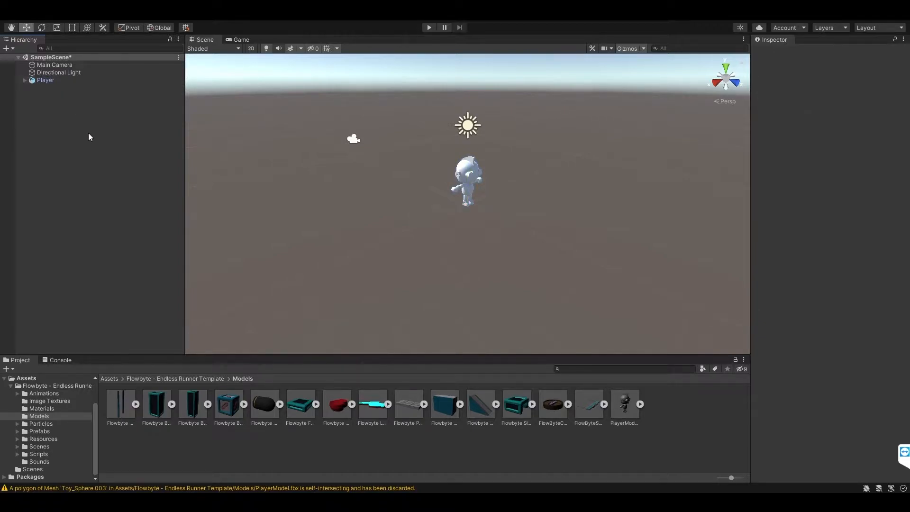
Assign PlayerAnimatorController as the controller of the Player's Animator component
left_click(70, 80)
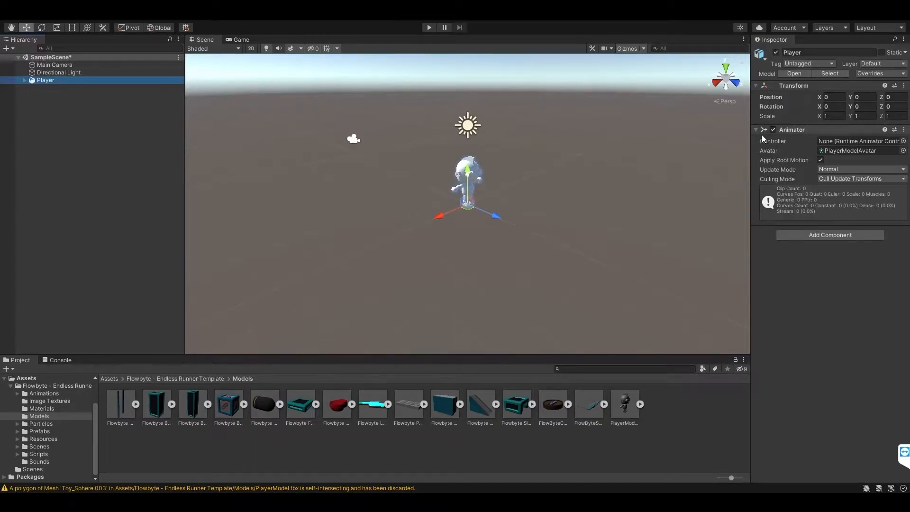
left_click(904, 142)
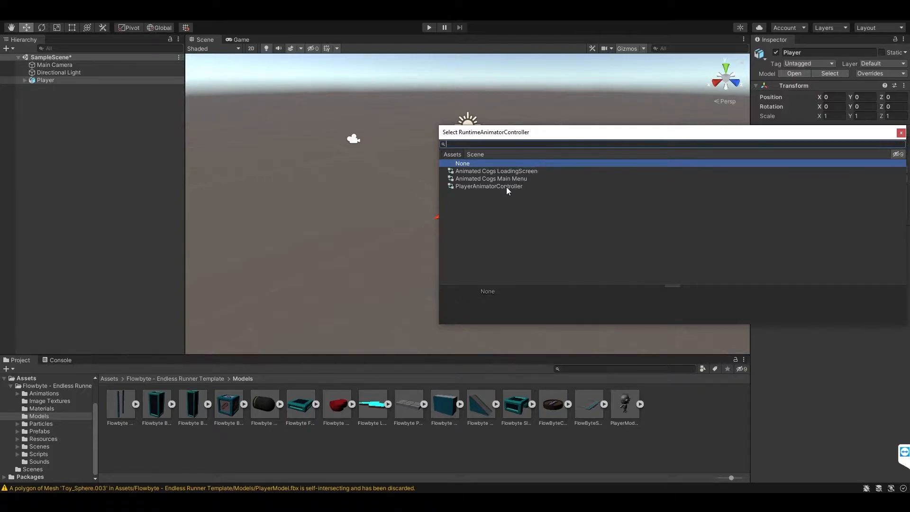
double_click(506, 187)
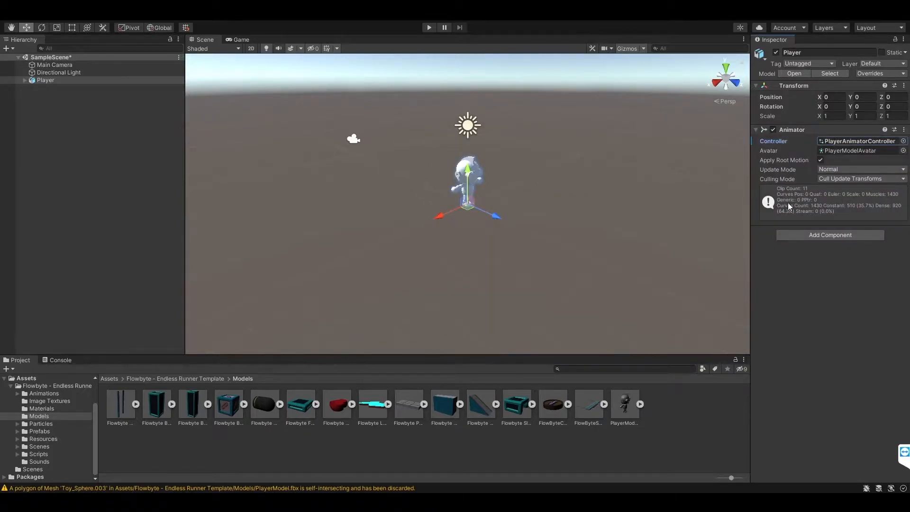
Add a Character Controller component to the Player and set its Center Y to 1
left_click(809, 239)
type("char")
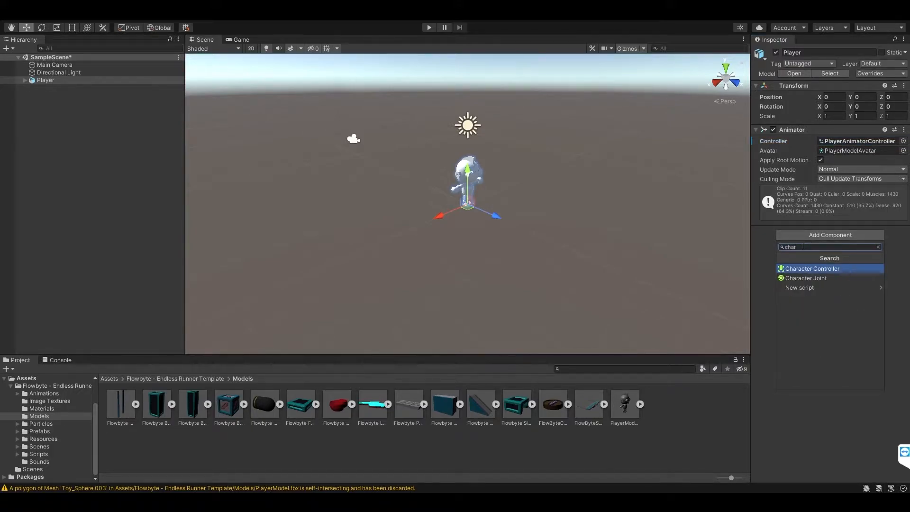
left_click(807, 271)
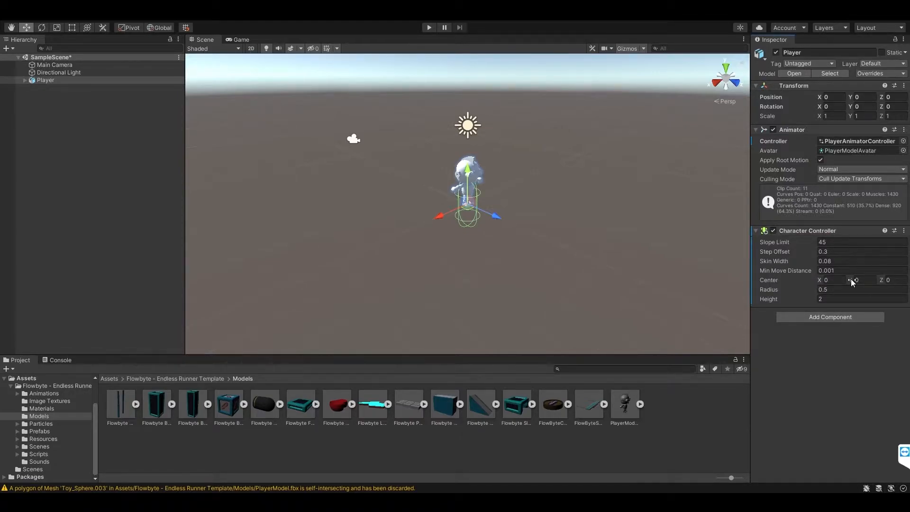
left_click_drag(851, 279, 866, 278)
type("1")
key("Return")
Add the FB Player Controls script to the Player and look over its settings
left_click(830, 316)
type("player c")
left_click(820, 360)
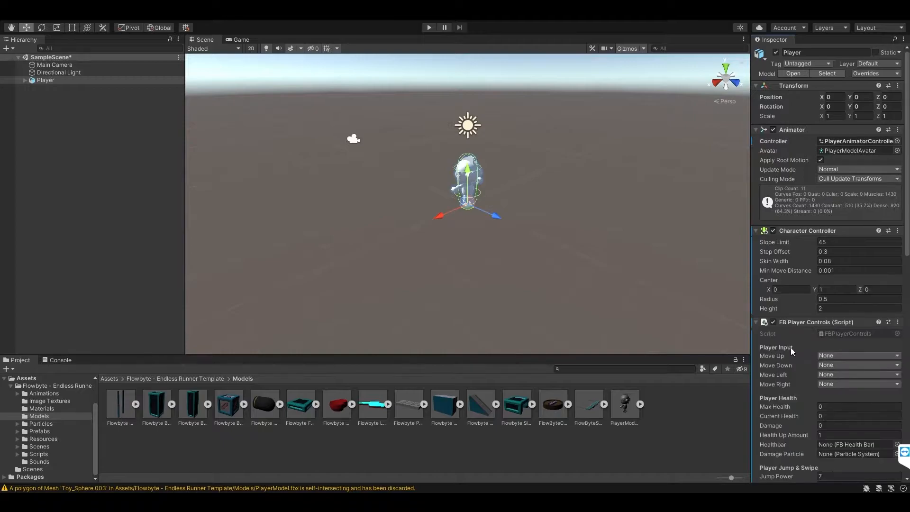
scroll(806, 341, "down", 3)
scroll(769, 116, "up", 3)
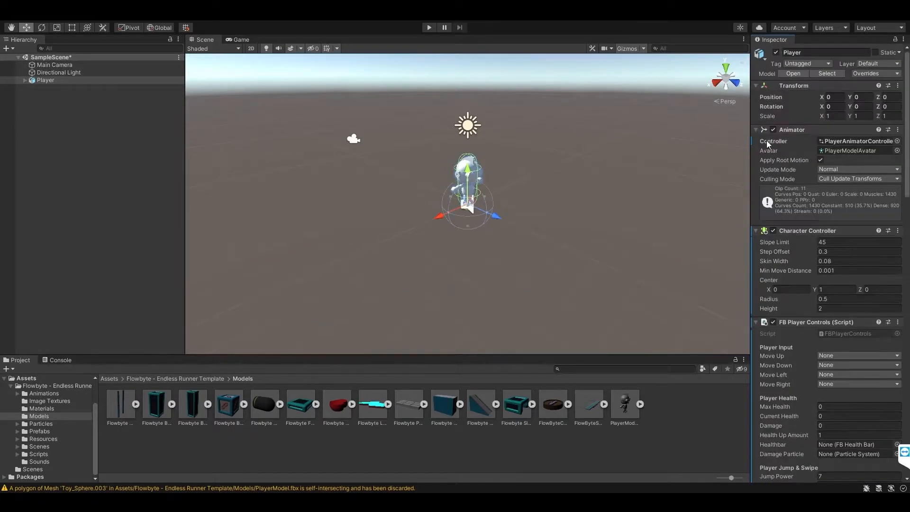
Open PlayerAnimatorController and examine its Sprint and RightDash states, locating the RightDash motion clip in the project
double_click(848, 141)
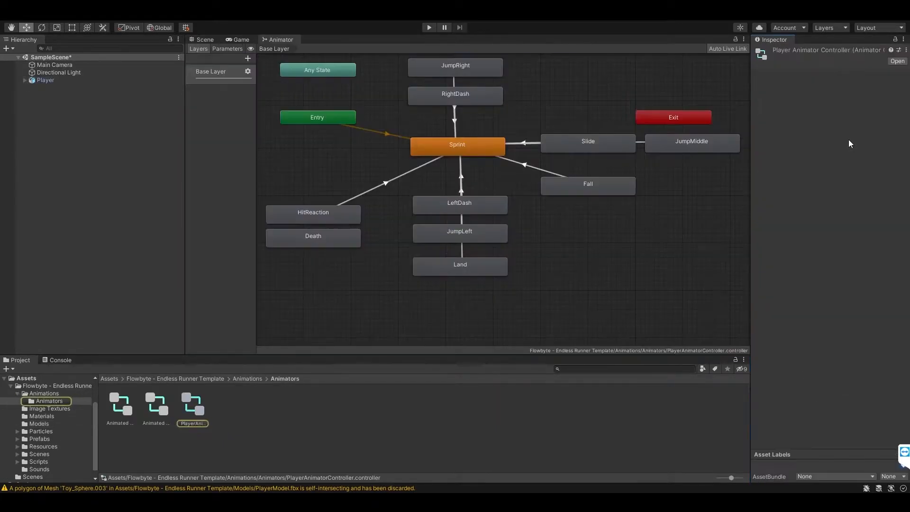
scroll(678, 133, "down", 2)
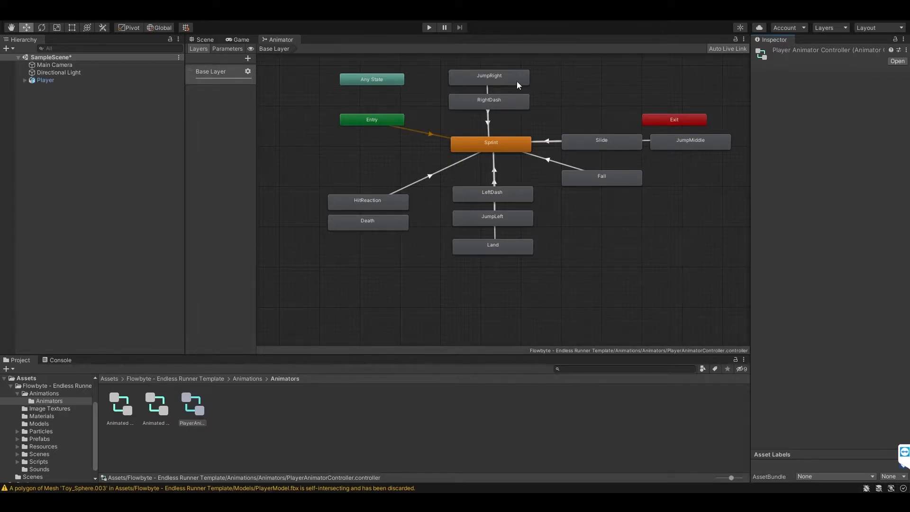
left_click(506, 140)
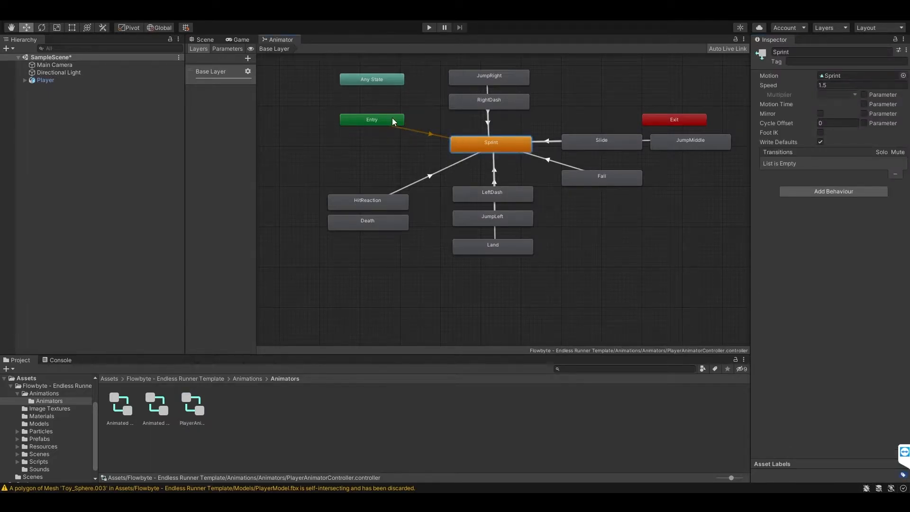
left_click(484, 97)
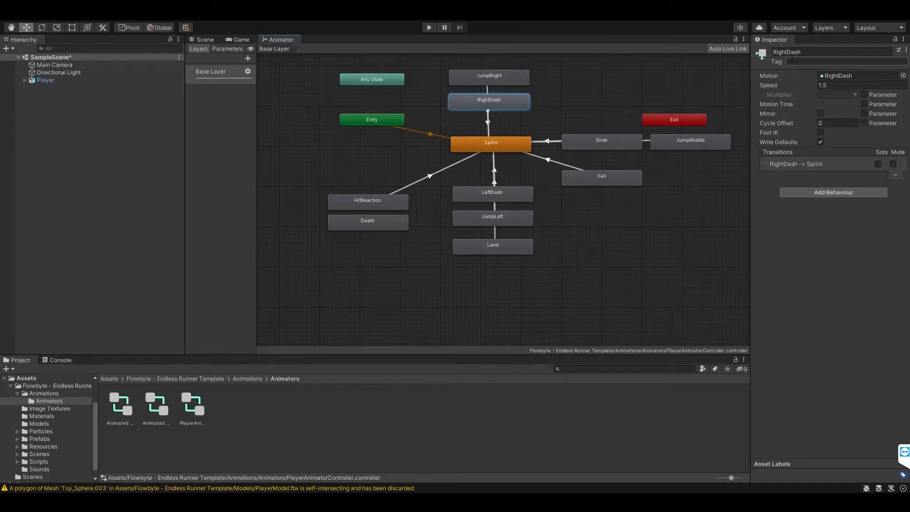
left_click(807, 52)
left_click(838, 75)
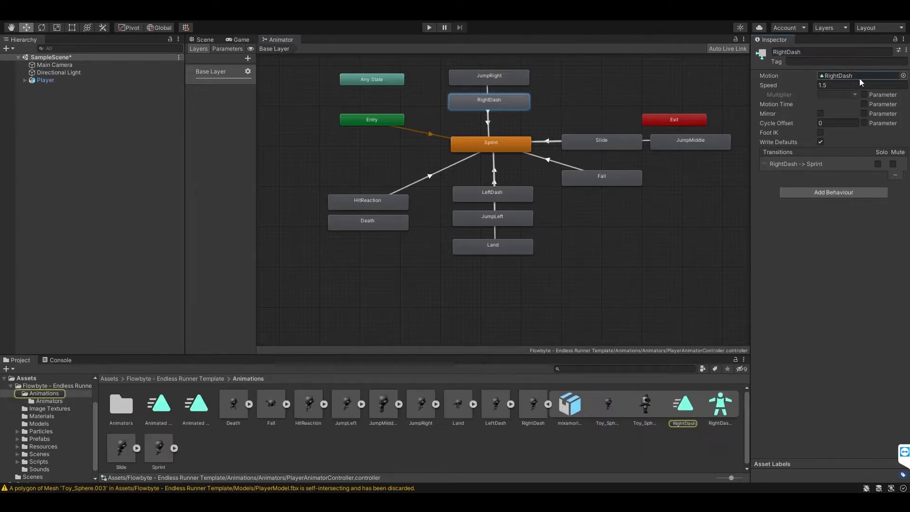
left_click(548, 404)
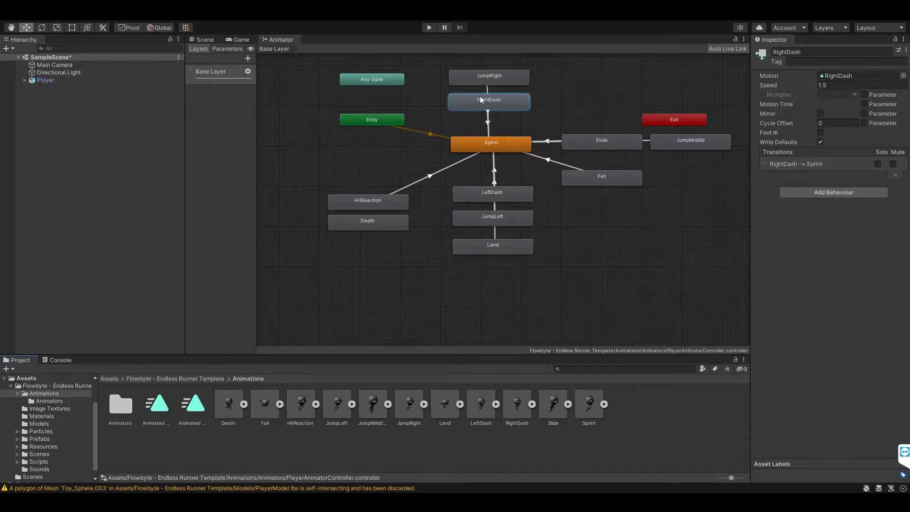
Examine the JumpRight, HitReaction, Death and Fall animator states, and return to the scene view
left_click(498, 78)
left_click(375, 201)
left_click(388, 220)
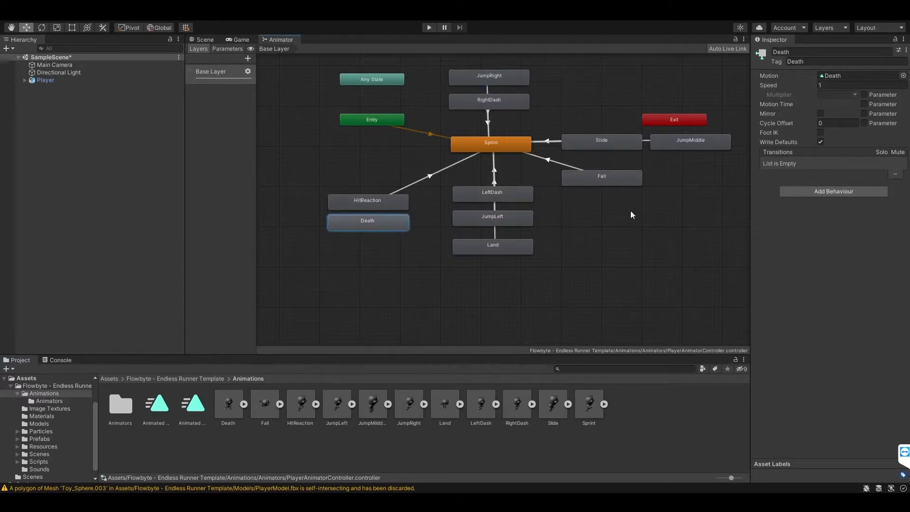
left_click(605, 177)
left_click(203, 42)
left_click(270, 41)
left_click(206, 40)
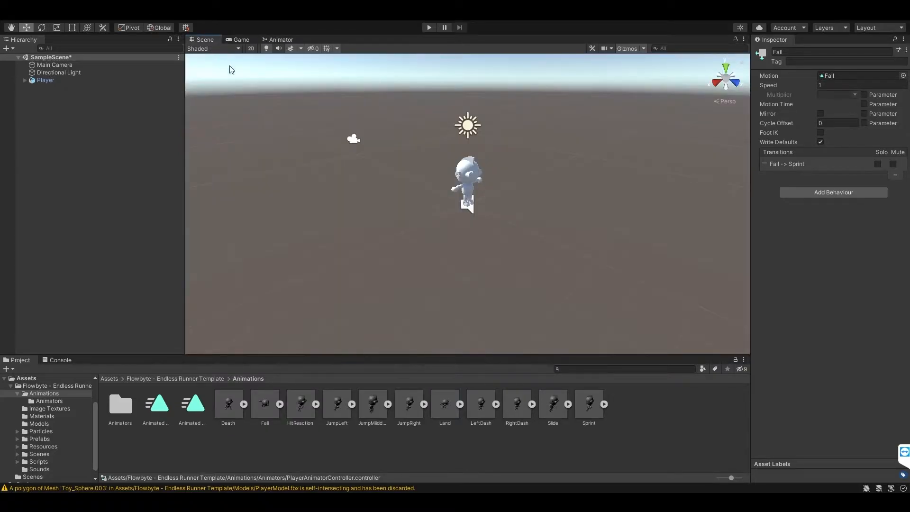
Set the Player object's tag to Player
left_click(66, 80)
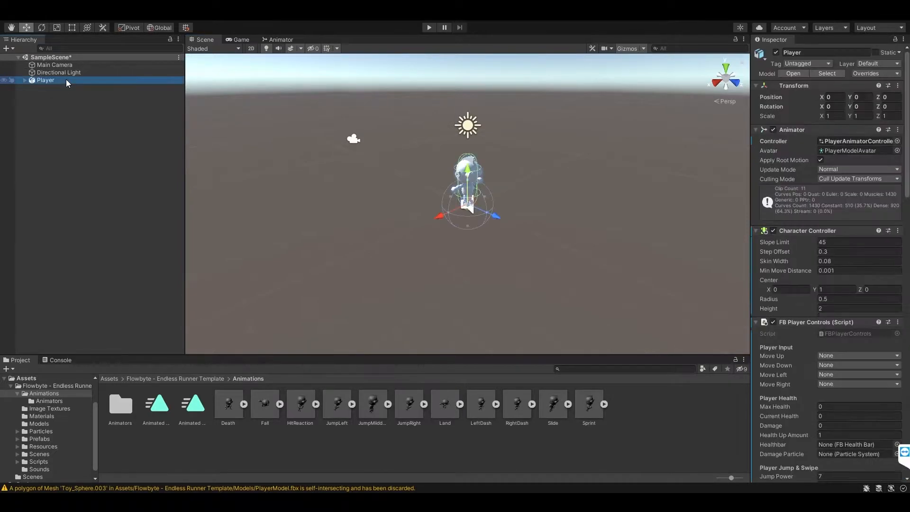
left_click(808, 65)
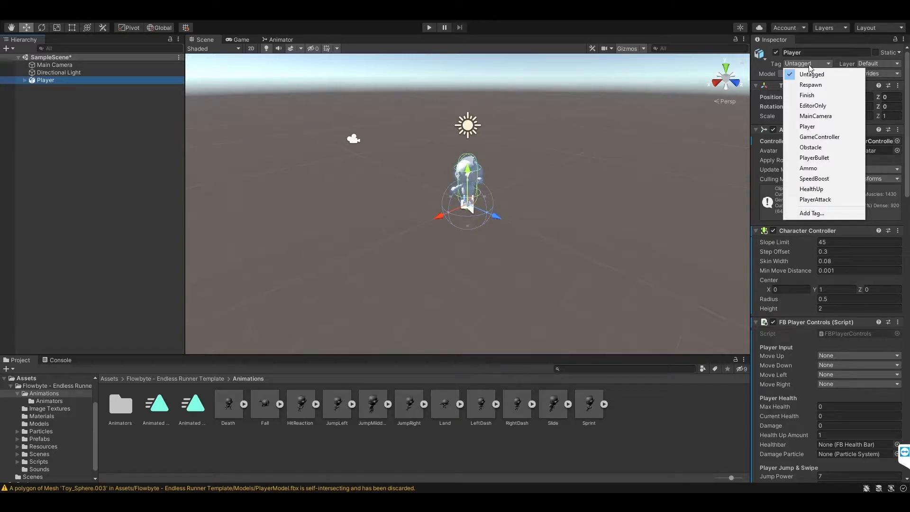
left_click(813, 126)
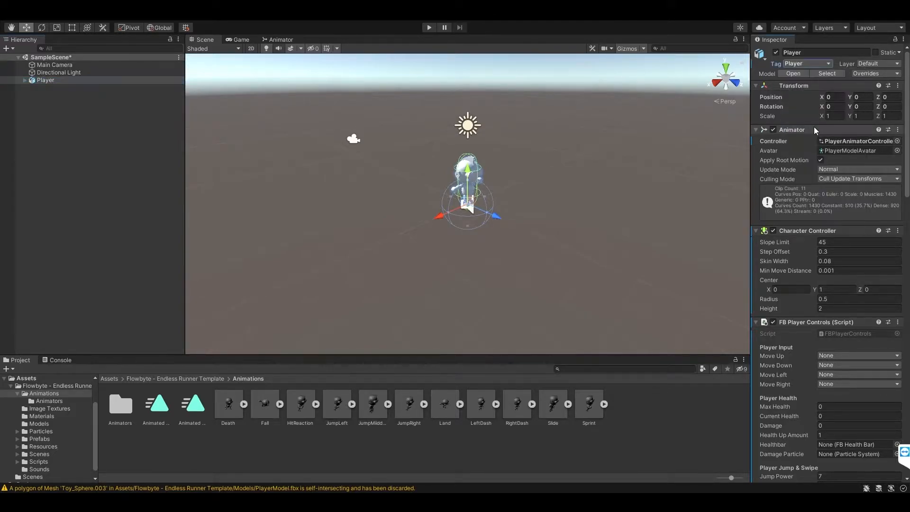
left_click(73, 81)
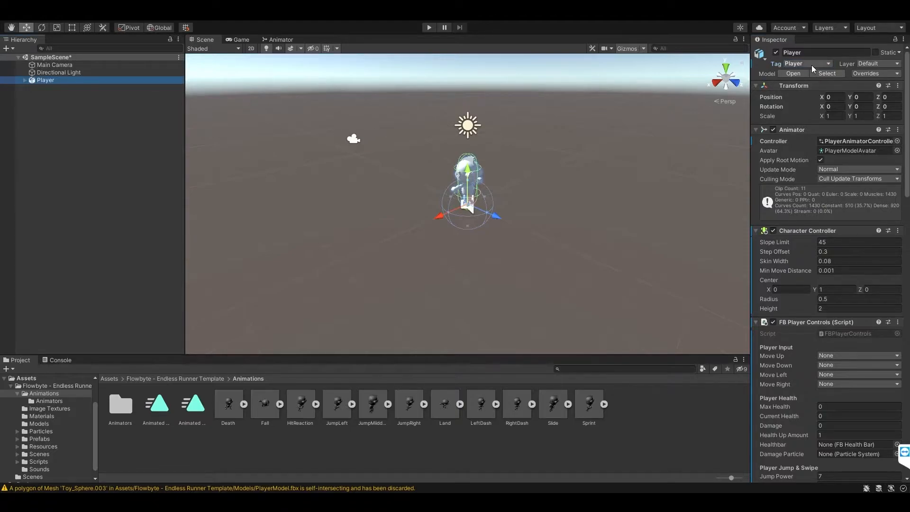
In the FB Player Controls script, assign W to Move Up and S to Move Down
scroll(810, 109, "down", 3)
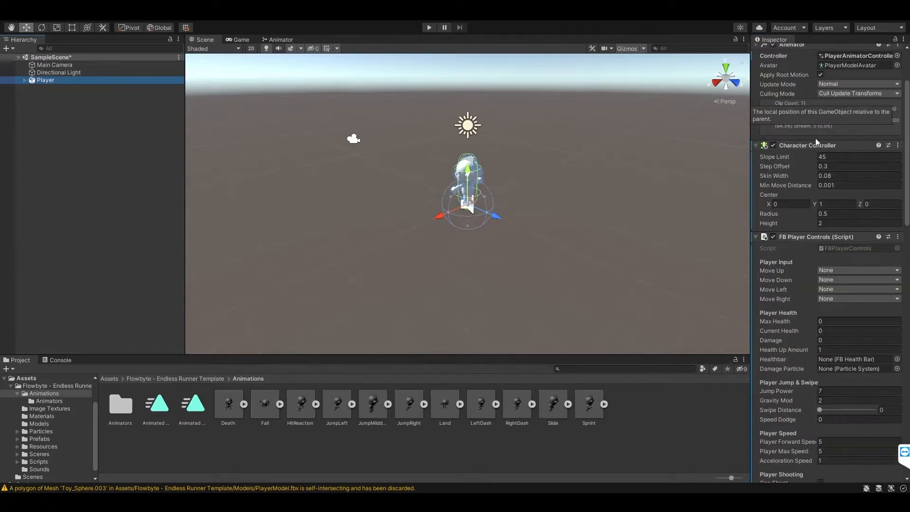
left_click(831, 270)
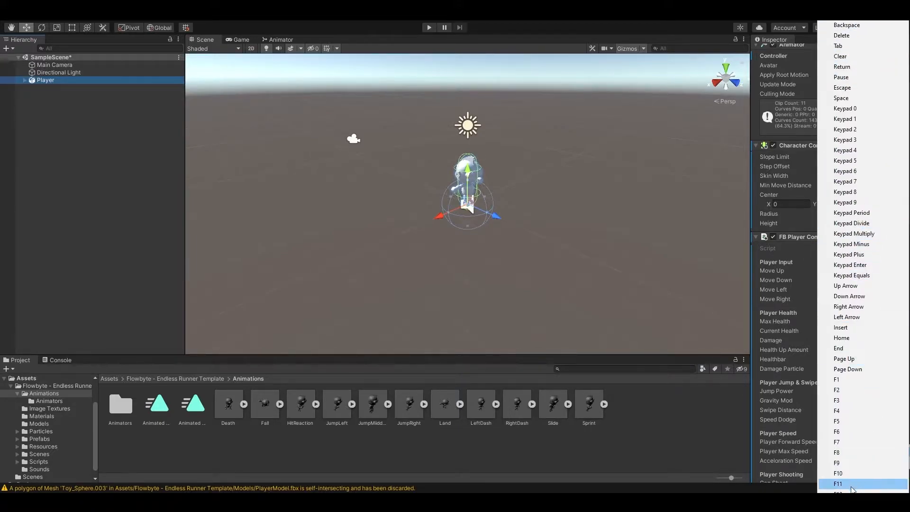
scroll(874, 184, "down", 10)
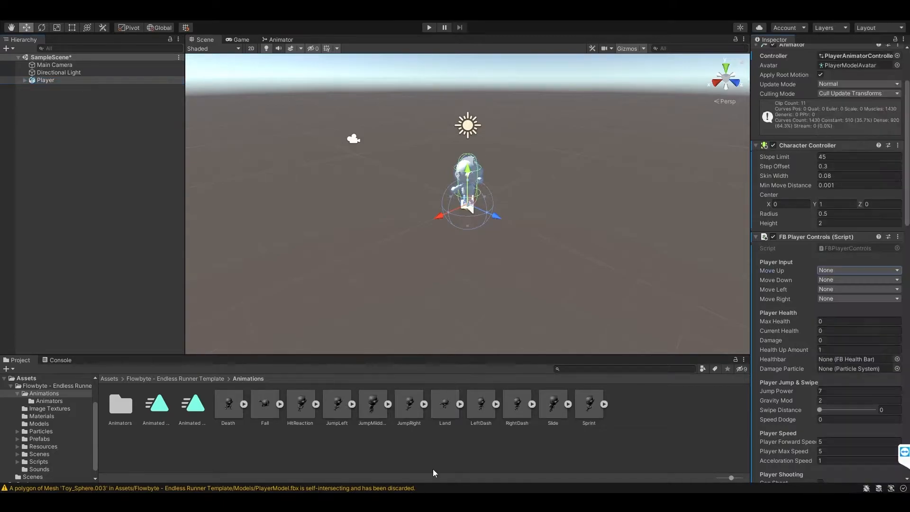
left_click(874, 184)
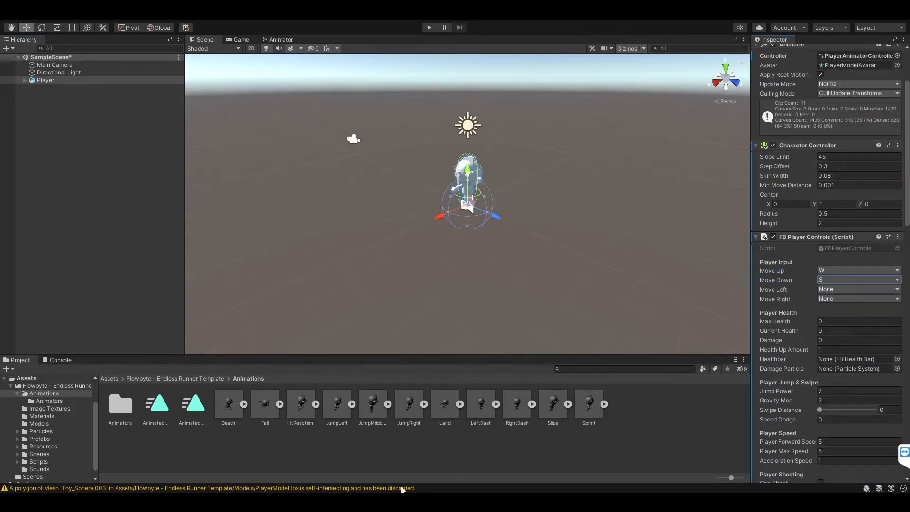
left_click(893, 280)
scroll(874, 269, "down", 20)
left_click(866, 270)
Assign A to Move Left and D to Move Right in the player input settings
left_click(888, 288)
scroll(880, 290, "down", 18)
left_click(868, 293)
left_click(857, 299)
scroll(858, 322, "down", 18)
left_click(858, 349)
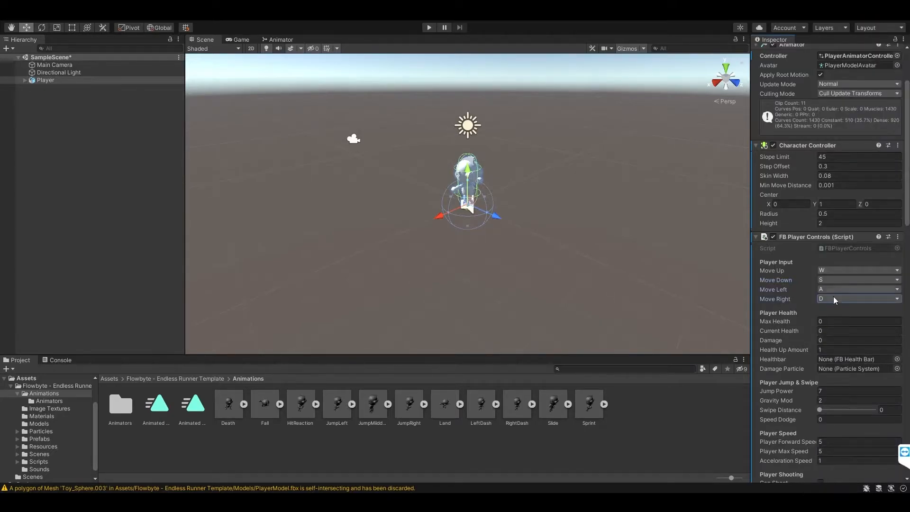
Set Max Health to 4 and Damage to 1 in the Player Health settings
left_click(832, 321)
type("4")
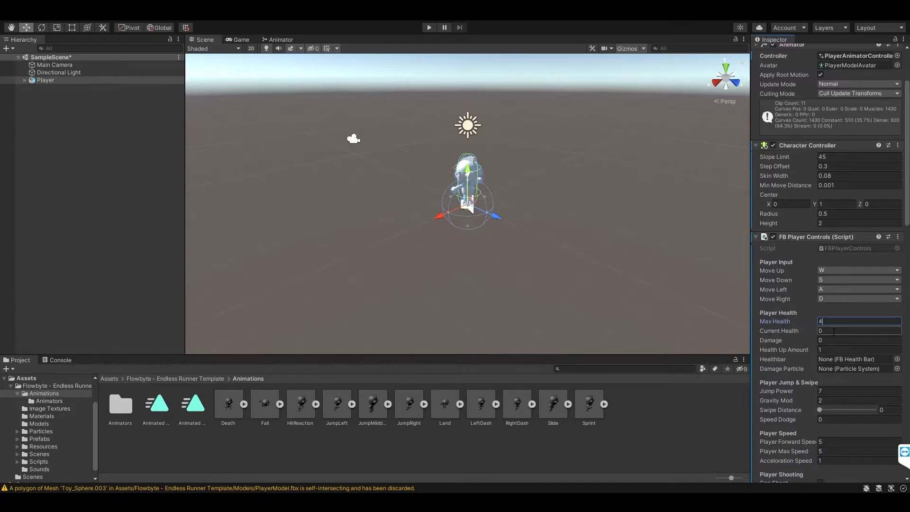
left_click(834, 331)
left_click(854, 321)
double_click(854, 322)
left_click(855, 329)
left_click(857, 340)
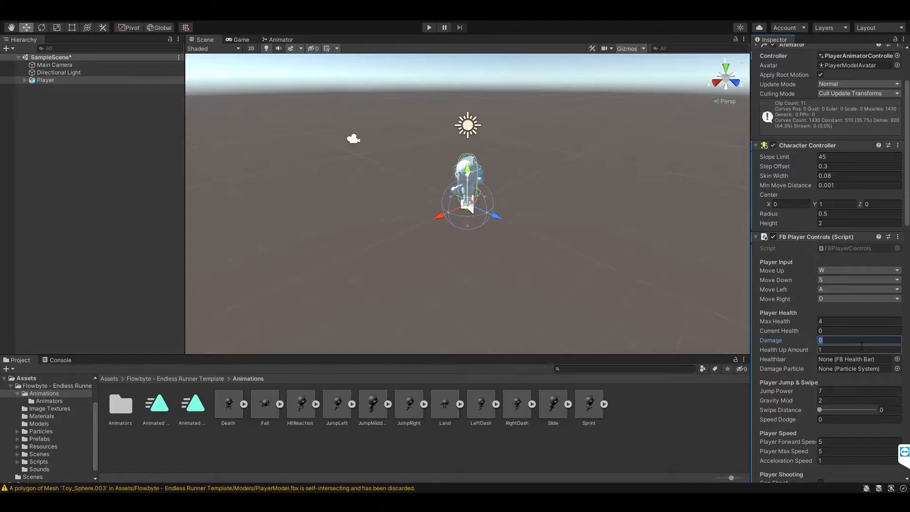
type("1")
In the Player Jump & Swipe settings, set Jump Power to 60, Gravity Mod to 3, Swipe Distance to 4 and Speed Dodge to 10
left_click(834, 390)
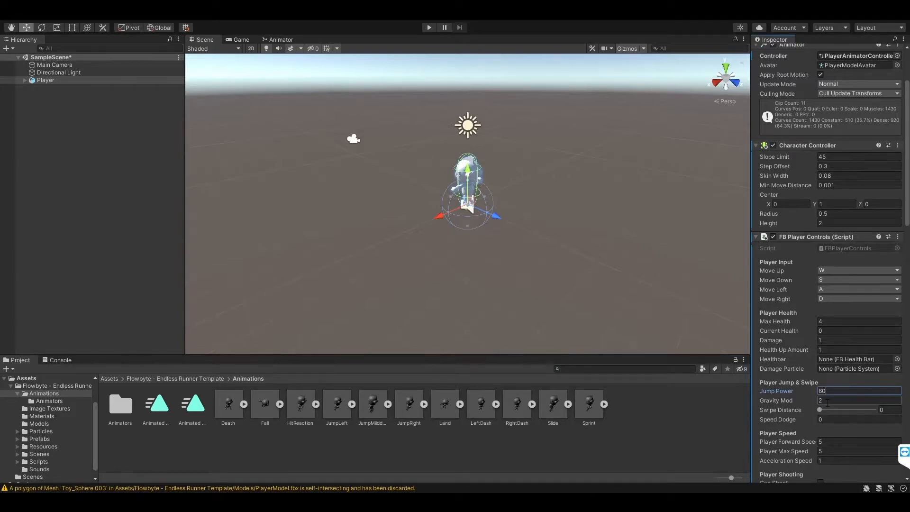
left_click(828, 401)
left_click(889, 410)
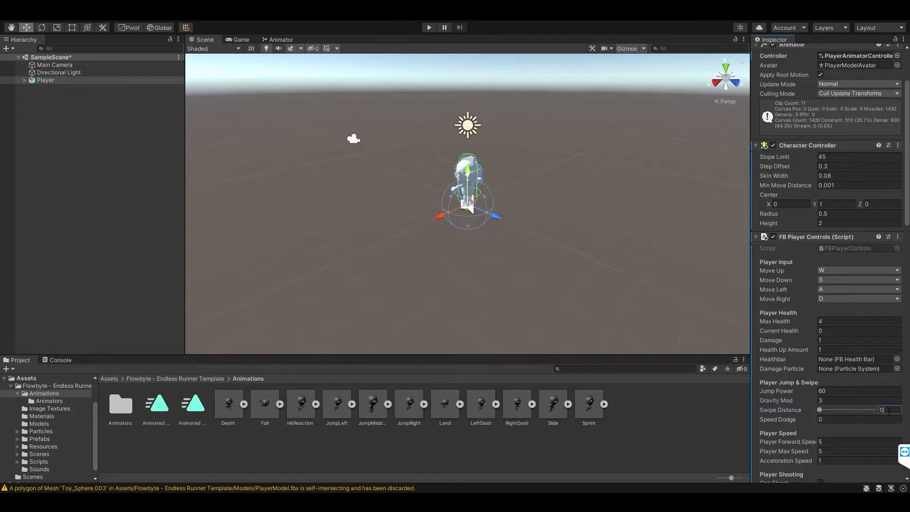
type("4")
left_click(832, 420)
type("10")
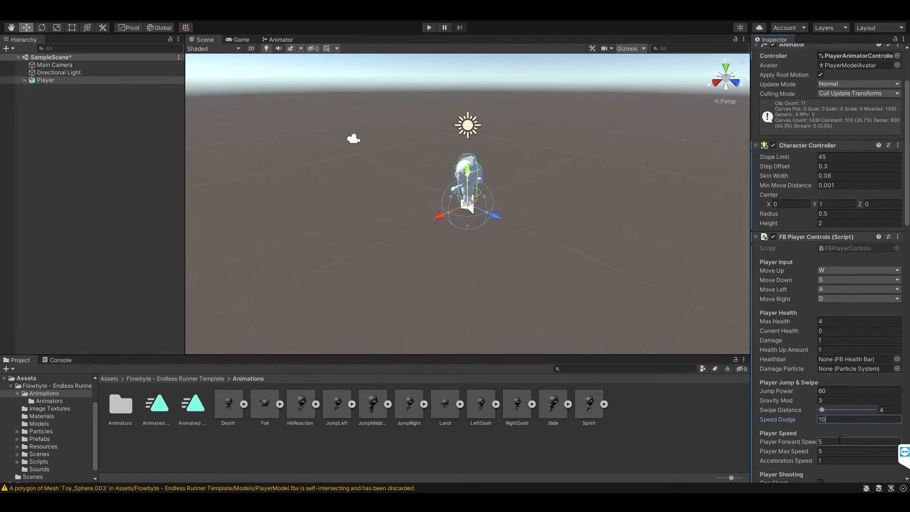
Set Player Max Speed to 30 and Acceleration Speed to 0.04 in the Player Speed settings
scroll(839, 439, "down", 3)
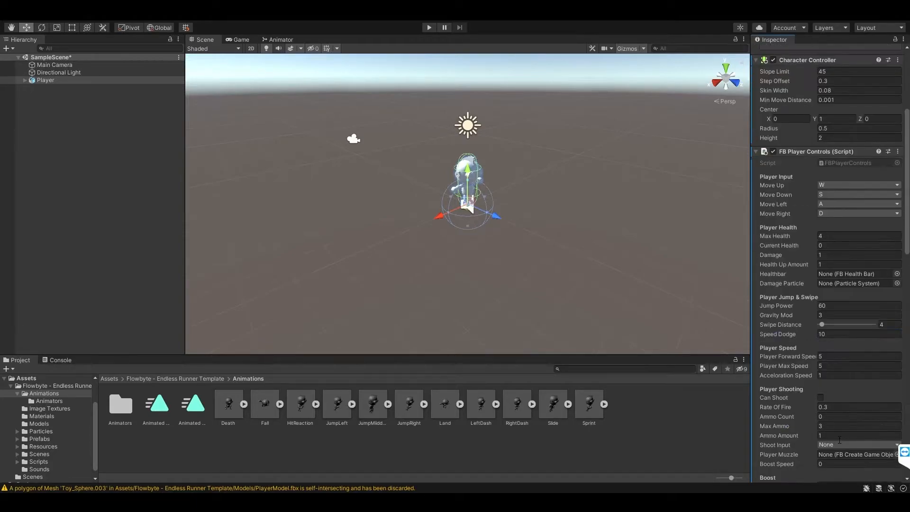
left_click_drag(908, 243, 908, 264)
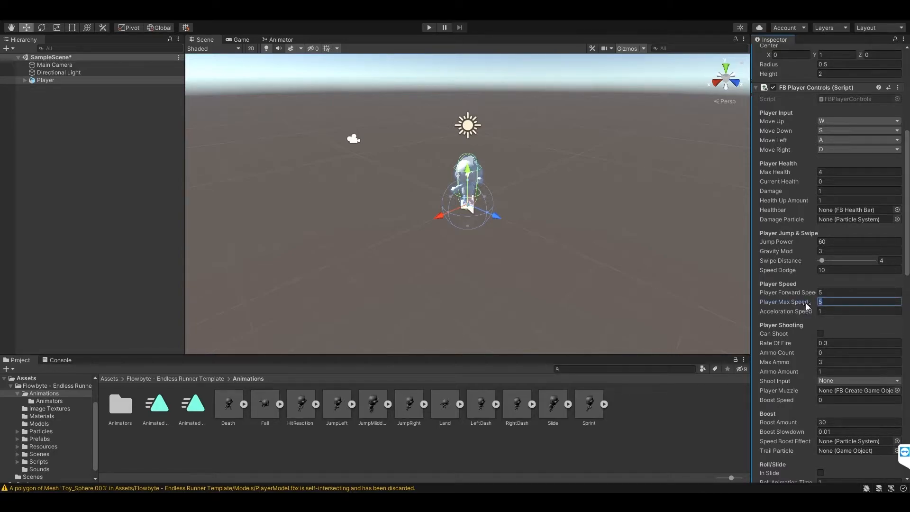
type("30")
left_click(847, 312)
key("BackSpace")
type(".04")
Enable Can Shoot in the Player Shooting settings, with Ammo Count 3 and Max Ammo 5
left_click(820, 334)
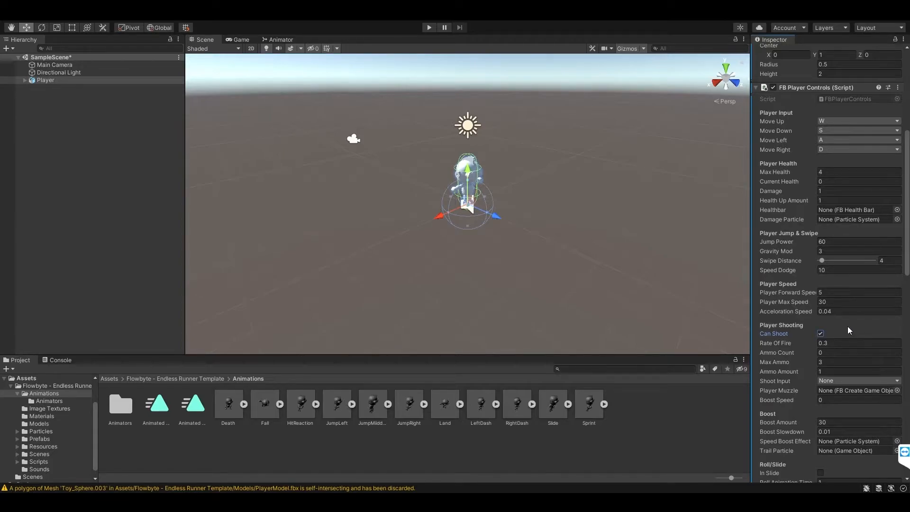
left_click(838, 353)
key("Tab")
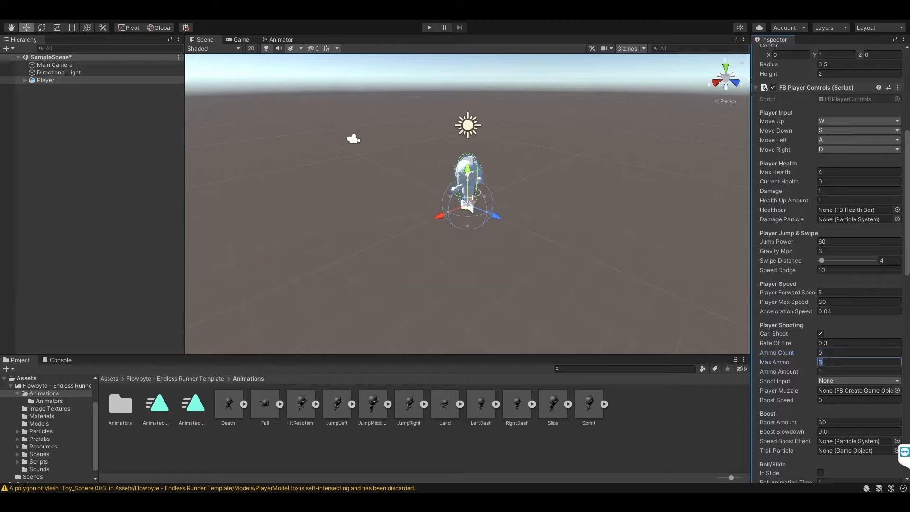
left_click(832, 353)
type("3")
left_click(840, 362)
left_click(815, 354)
left_click(817, 362)
type("5")
Assign Space as the Shoot Input in the Player Shooting settings
left_click(834, 372)
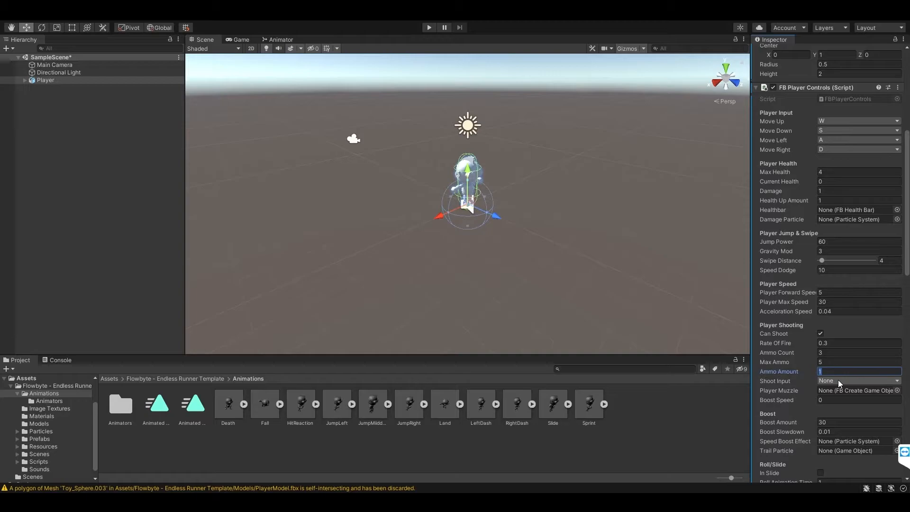
left_click(838, 380)
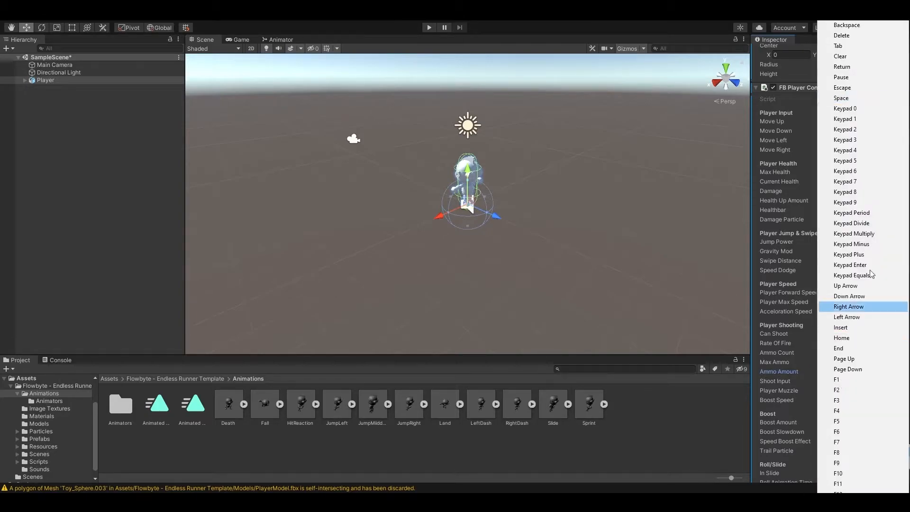
left_click(854, 98)
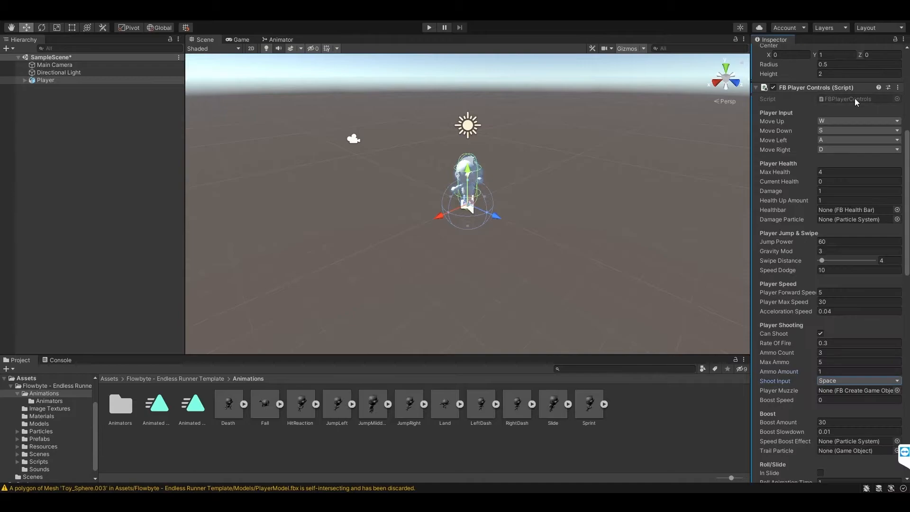
left_click(846, 391)
left_click(897, 391)
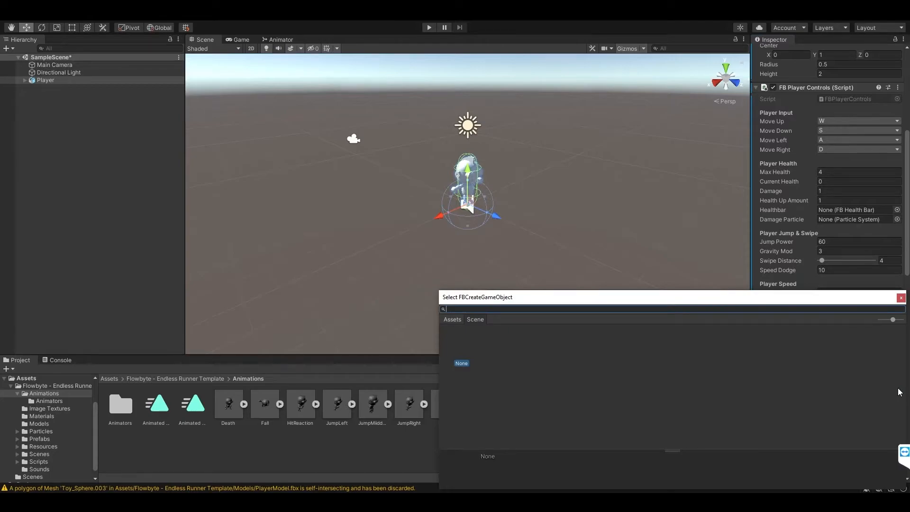
left_click(900, 297)
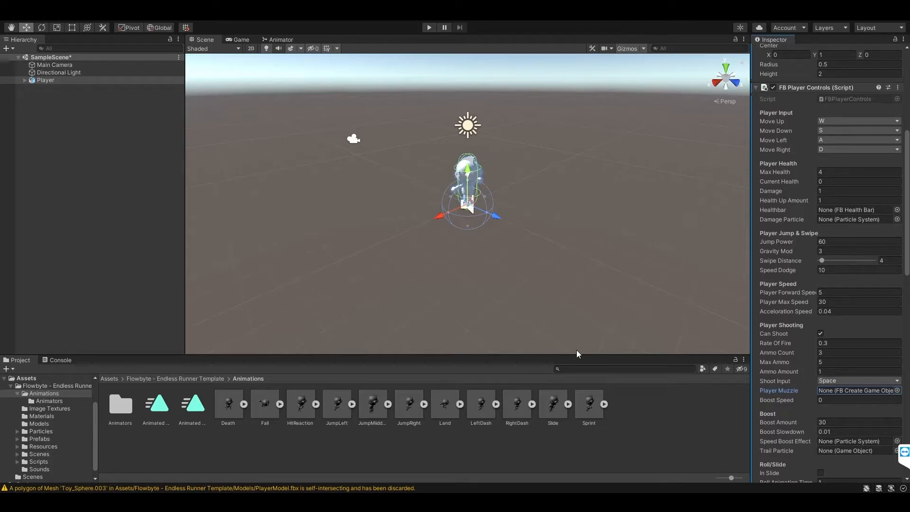
Create an empty child object under Player and move it in front of the character at chest height
right_click(51, 81)
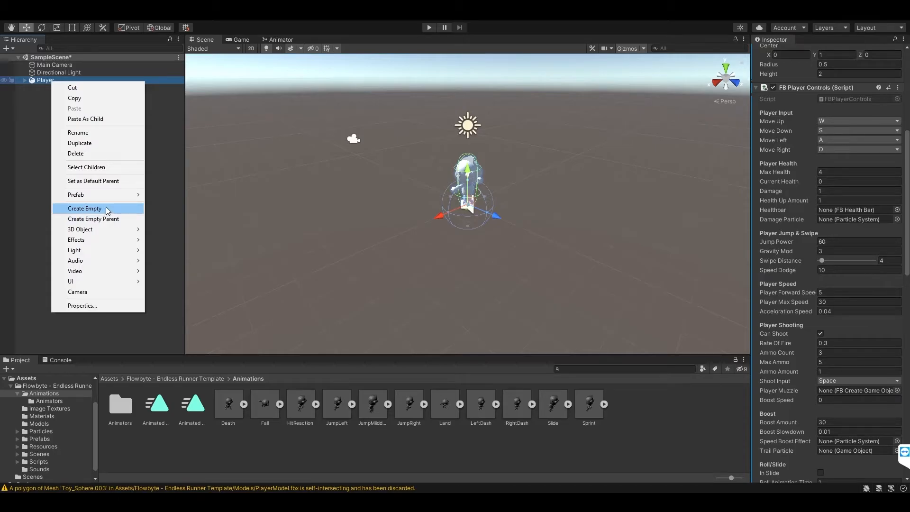
left_click(106, 208)
left_click_drag(468, 187, 471, 169)
scroll(471, 170, "up", 8)
left_click_drag(504, 184, 647, 176, "alt")
left_click_drag(509, 151, 422, 157)
left_click_drag(484, 113, 483, 118)
left_click_drag(500, 156, 644, 152, "alt")
left_click_drag(536, 157, 550, 158)
Set the new empty object's position to Y 0.8 and Z 0.6
left_click(895, 88)
type("0.6")
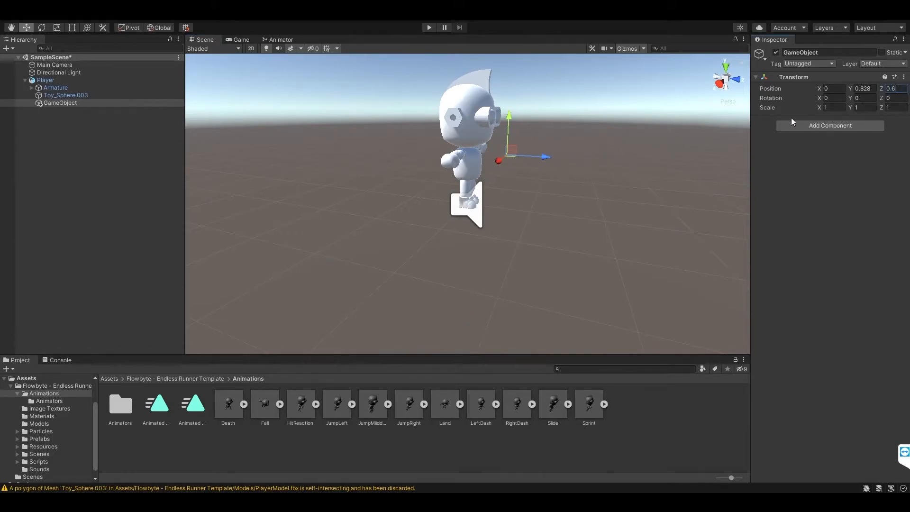
left_click(268, 137)
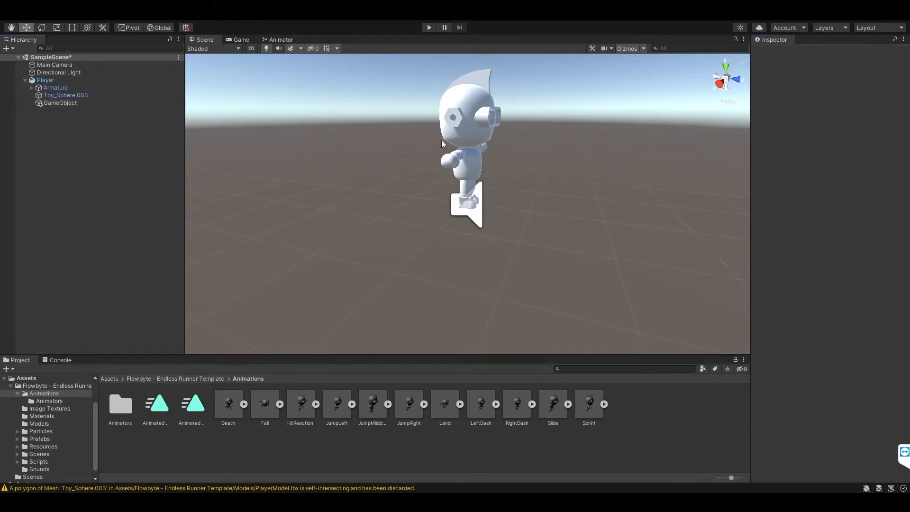
left_click_drag(600, 126, 497, 128, "alt")
Rename the empty child object as Muzzle
left_click(66, 104)
key("F2")
type("Muzzle")
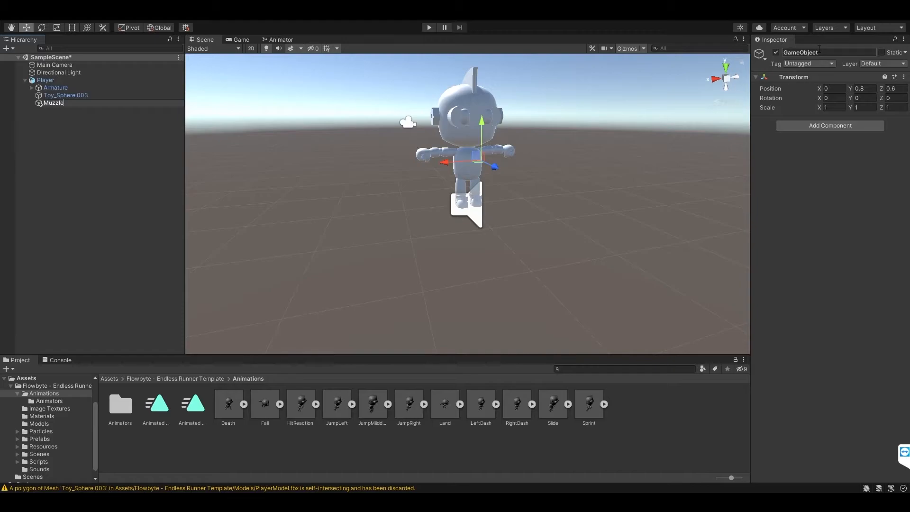
left_click(53, 167)
Add the FB Create Game Object script and an Audio Source component to the Muzzle object
left_click(53, 103)
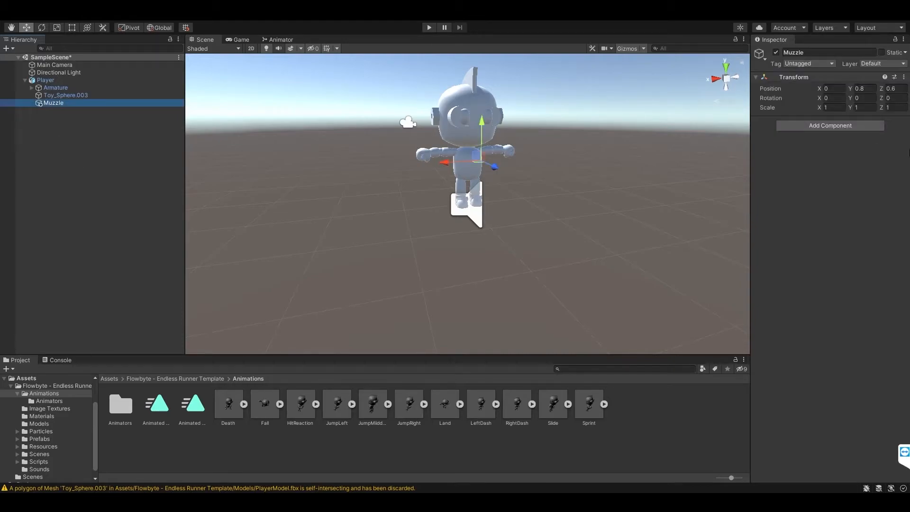
left_click(854, 127)
type("crea")
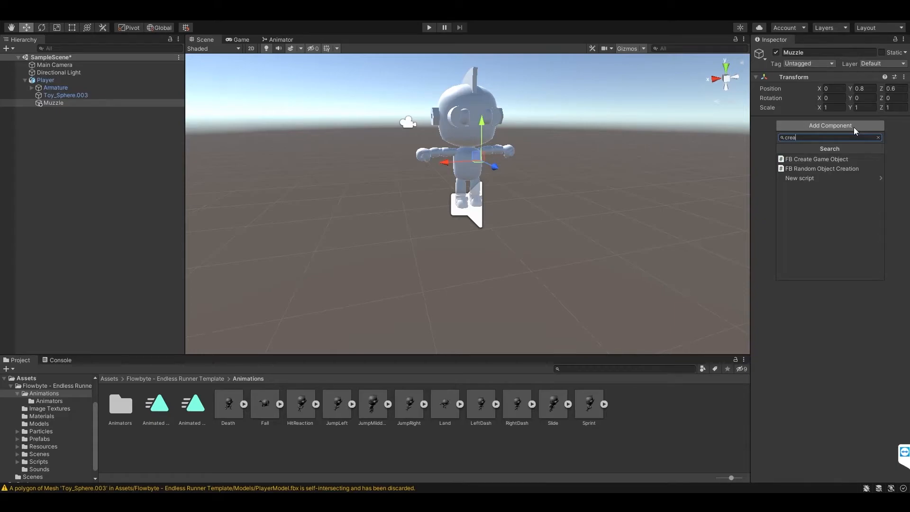
left_click(801, 159)
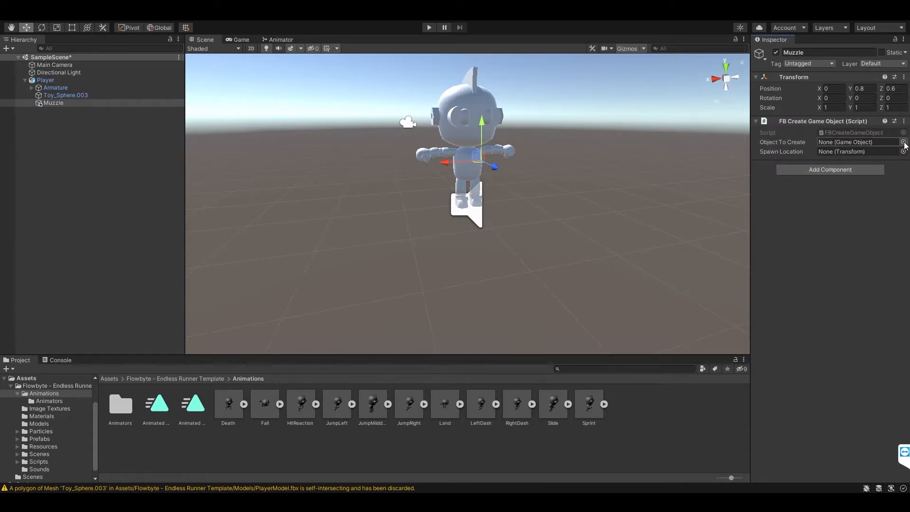
left_click(855, 170)
type("au")
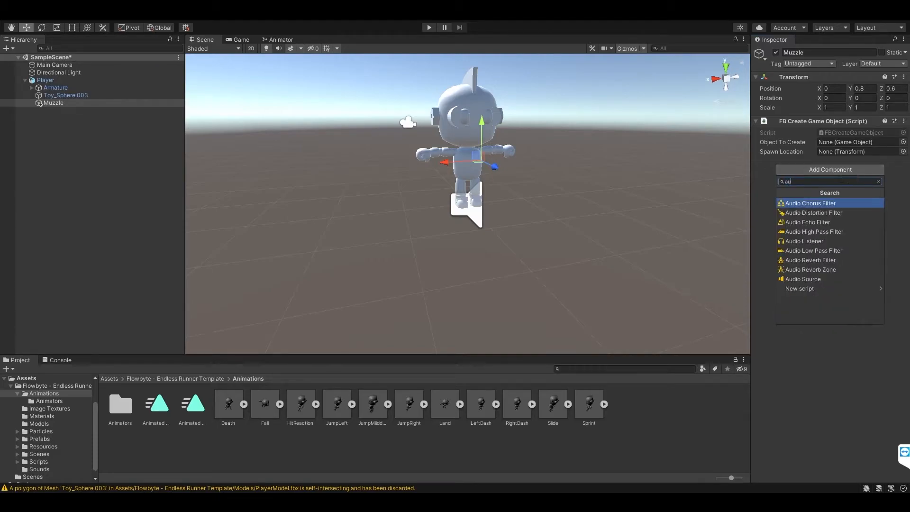
left_click(822, 279)
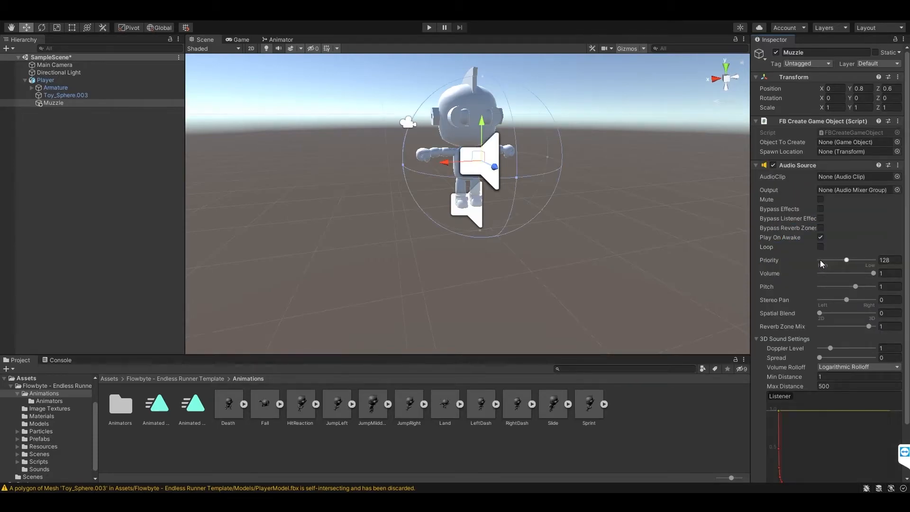
Assign the Muzzle object as the Player Muzzle in Player's FB Player Controls script
left_click(49, 80)
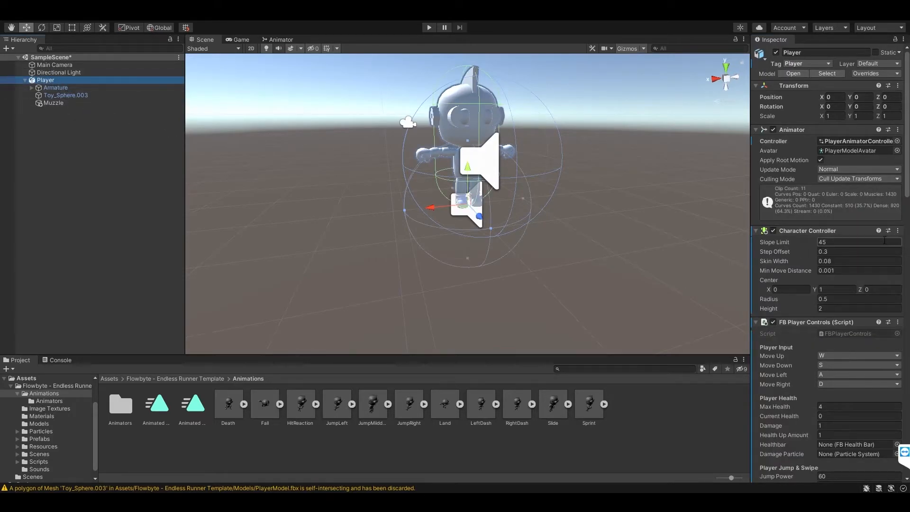
scroll(884, 240, "down", 10)
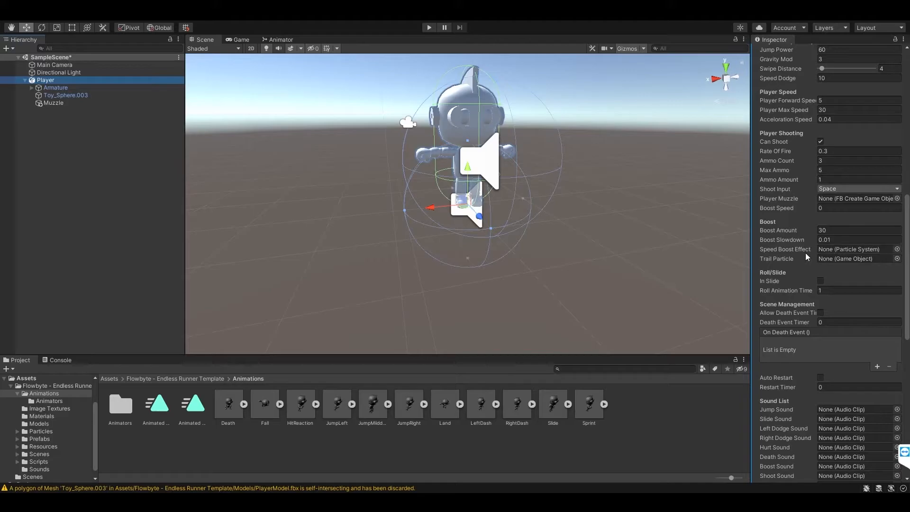
left_click_drag(58, 109, 816, 198)
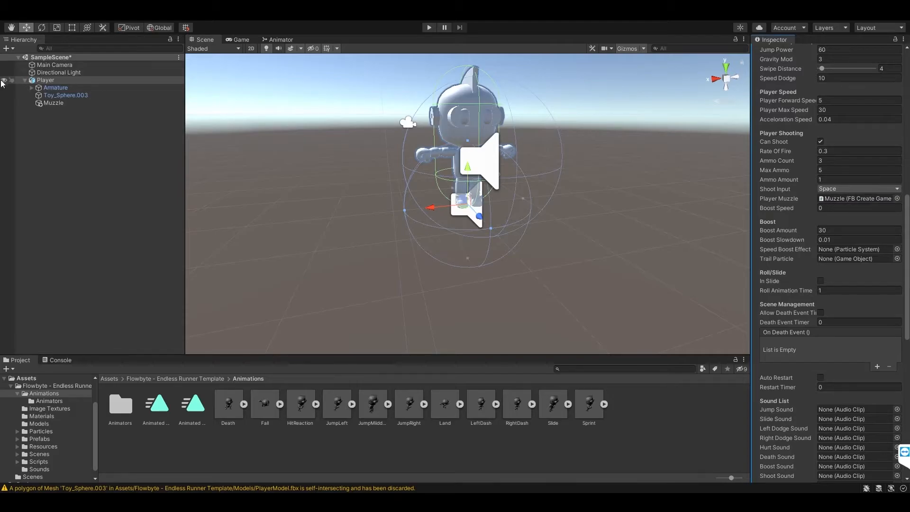
In Muzzle's FB Create Game Object script, set Spawn Location to Muzzle and Object To Create to the Bullet asset
left_click(45, 103)
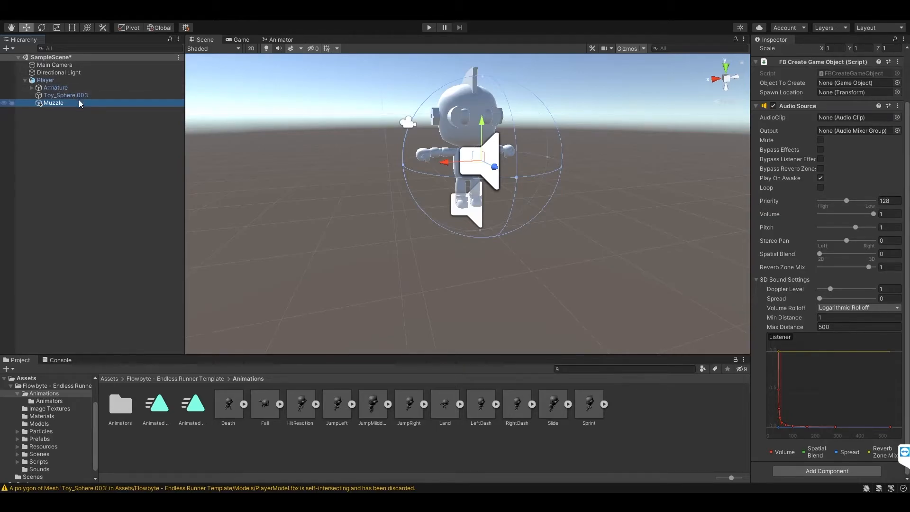
left_click_drag(55, 103, 841, 98)
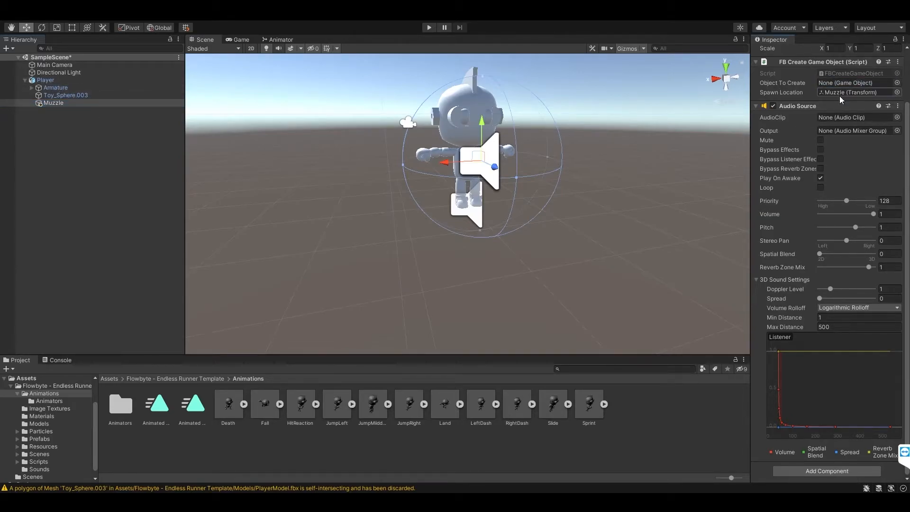
scroll(841, 98, "up", 3)
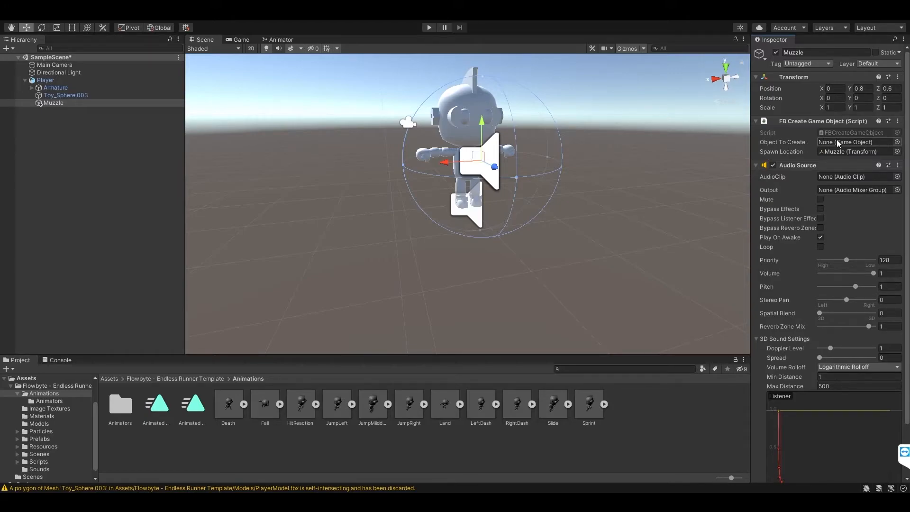
left_click(895, 151)
type("bullet")
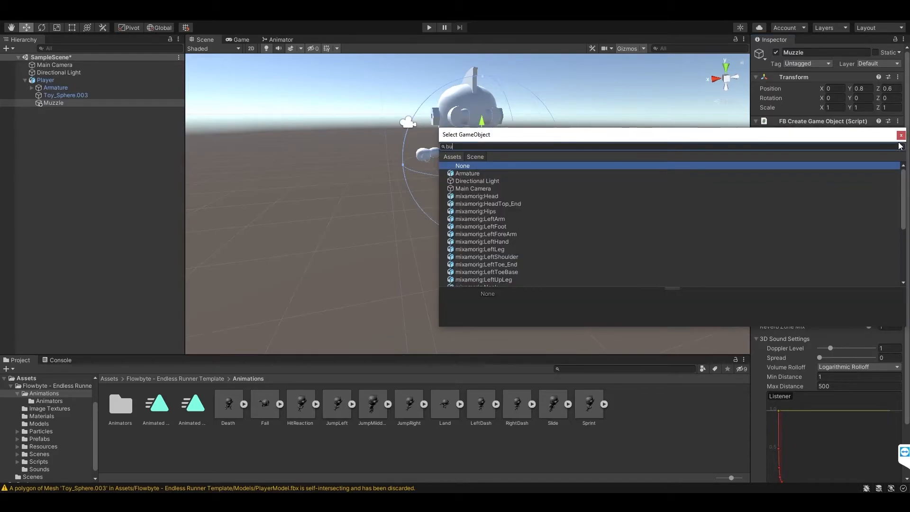
left_click(452, 156)
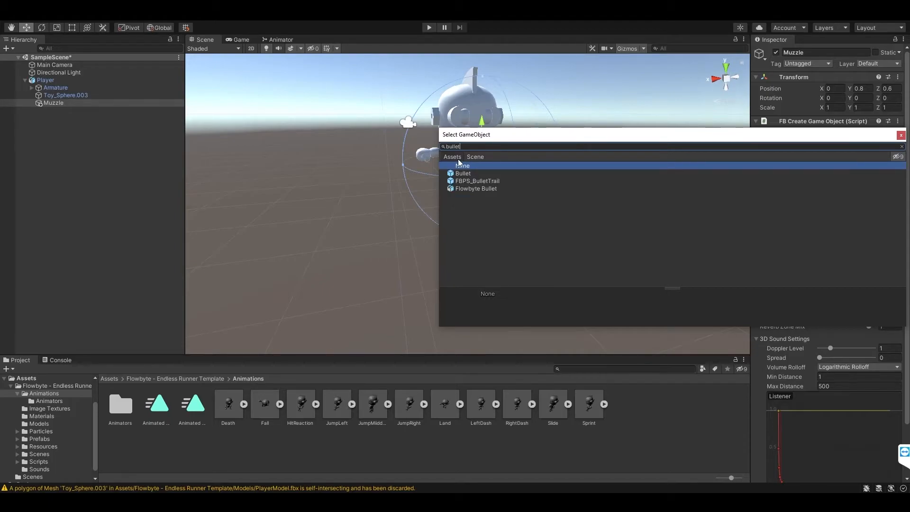
left_click(464, 174)
double_click(464, 174)
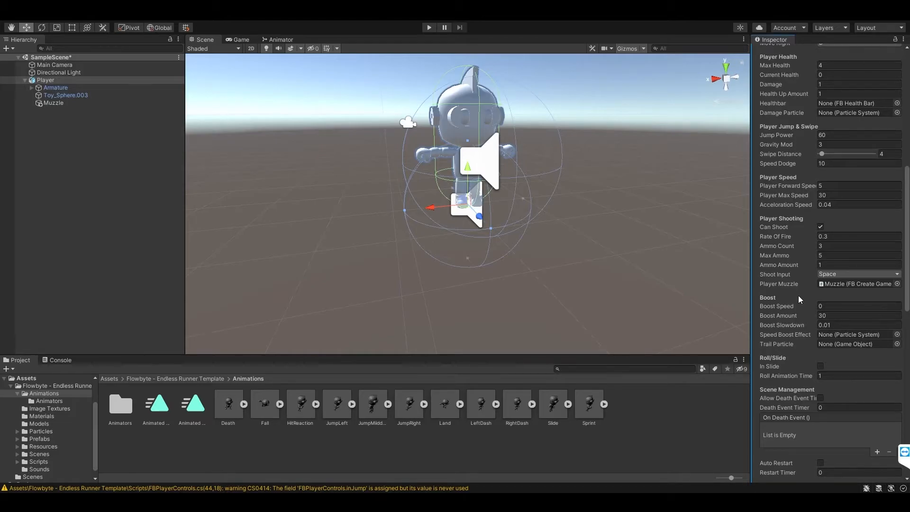
Set the Player's Boost Amount to 90 in the Boost settings
left_click(803, 316)
type("90")
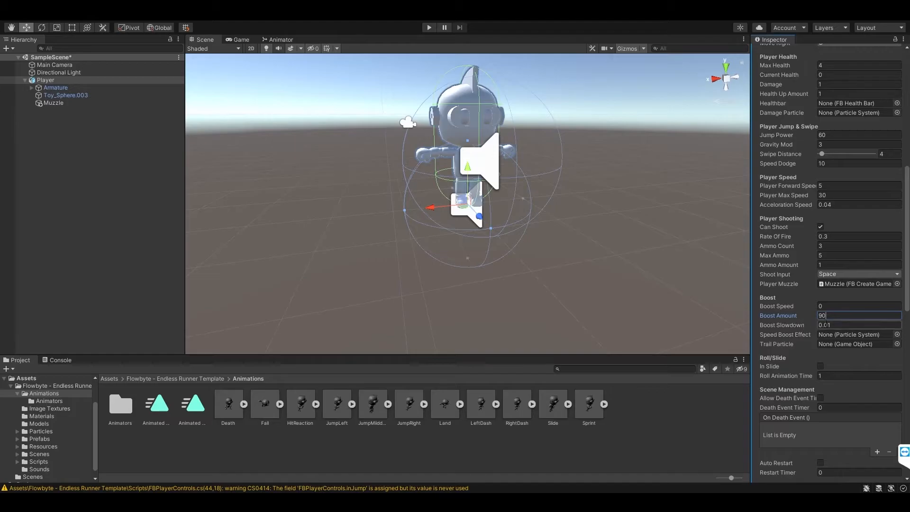
left_click(840, 324)
left_click(840, 324)
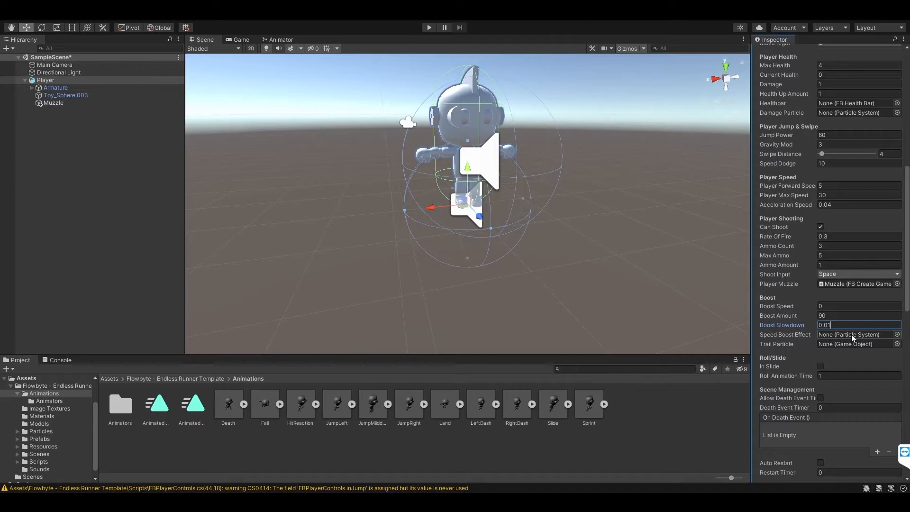
Search the project assets for "speed" and add the FBPS_SpeedBoost prefab as a child of Player
left_click(617, 368)
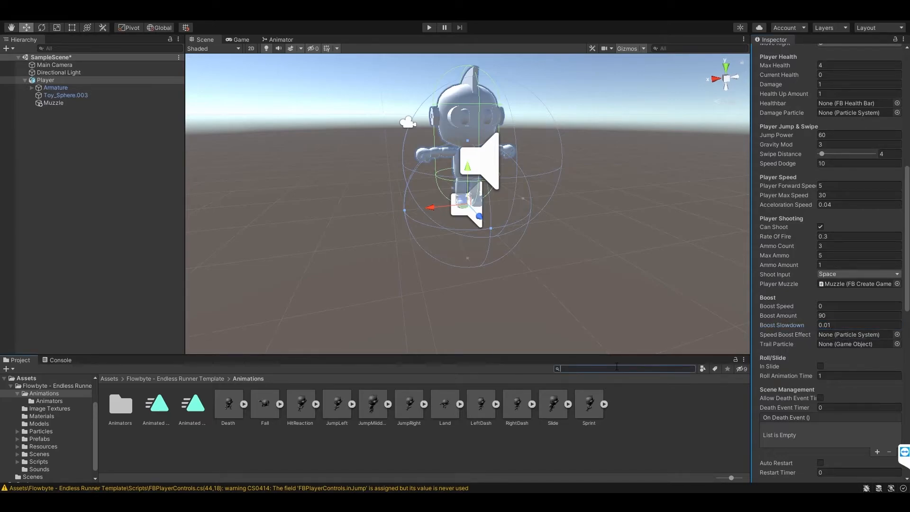
type("speed")
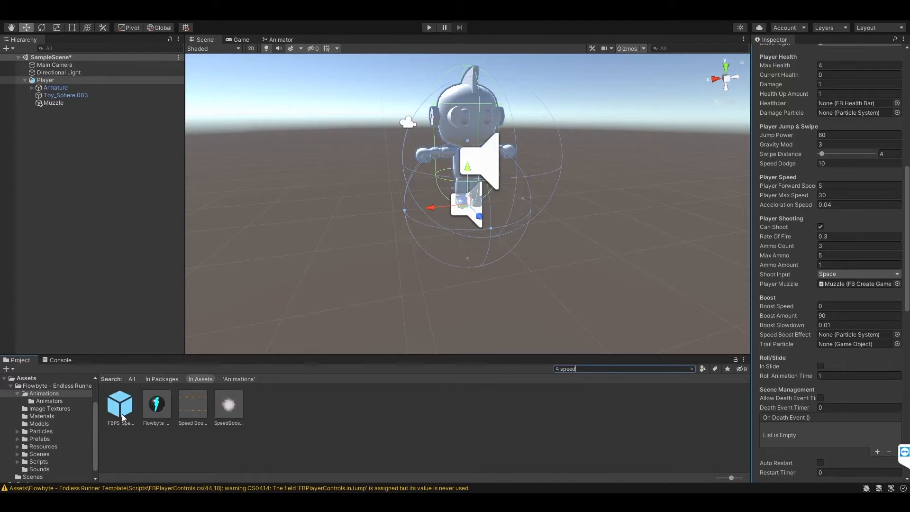
left_click_drag(122, 417, 52, 80)
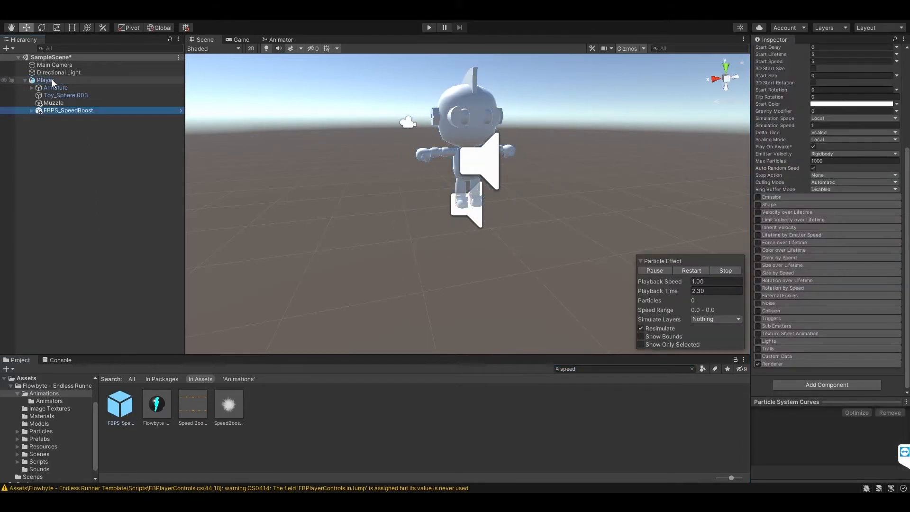
Assign the FBPS_SpeedBoost child object as the Speed Boost Effect in Player's Boost settings
left_click(53, 79)
scroll(848, 329, "down", 15)
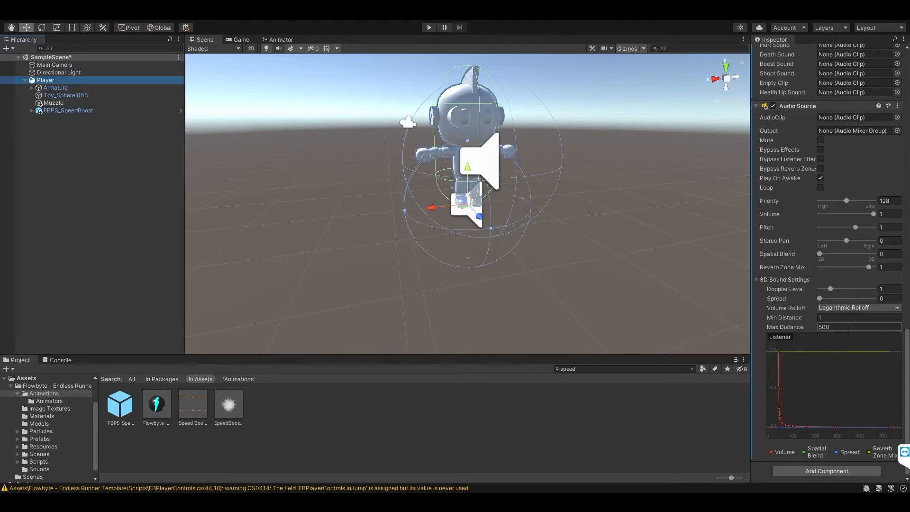
scroll(845, 321, "up", 10)
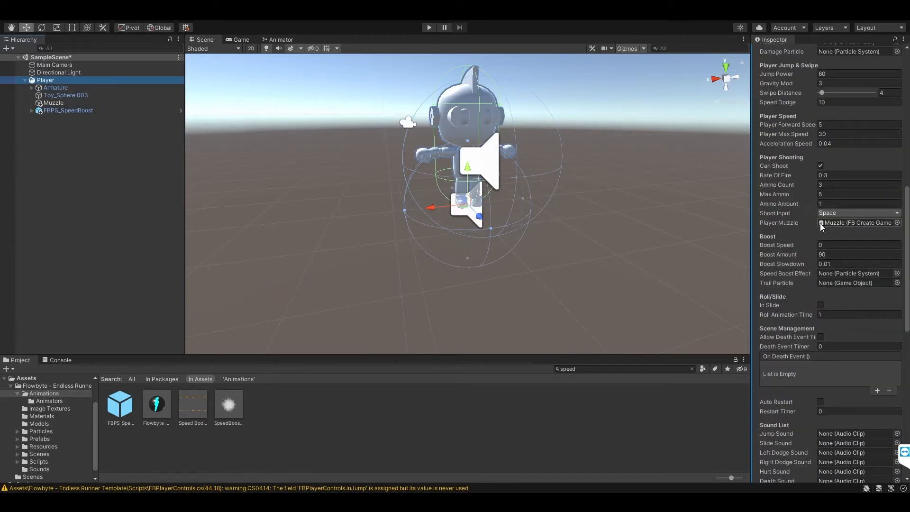
left_click_drag(61, 112, 848, 273)
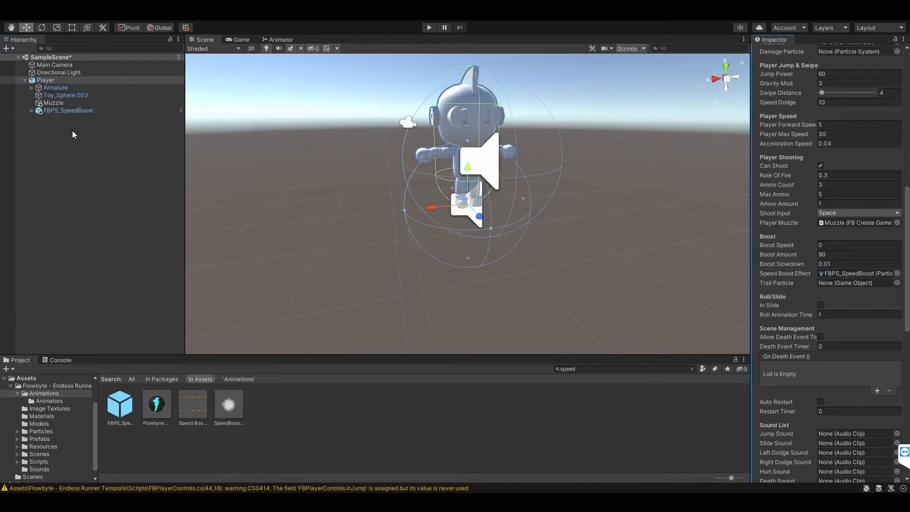
Set the X, Y and Z position of FBPS_SpeedBoost to 0
left_click(70, 109)
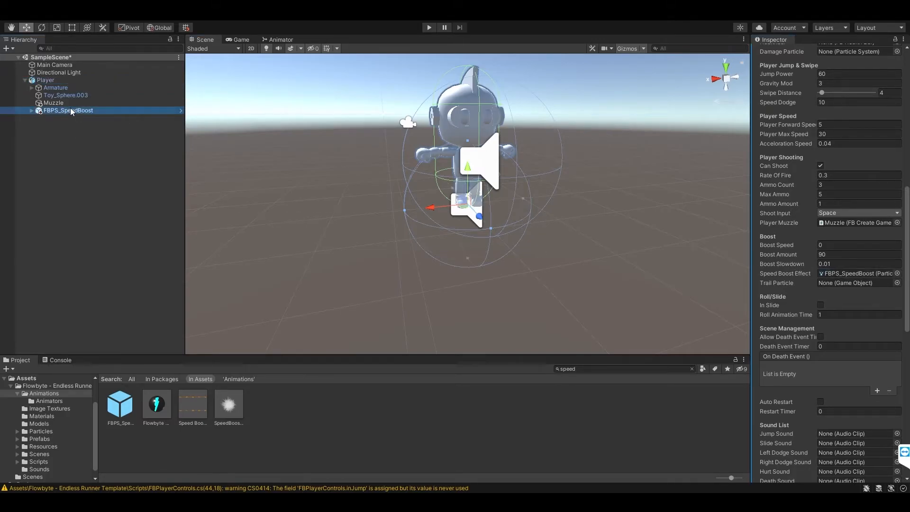
scroll(471, 203, "down", 3)
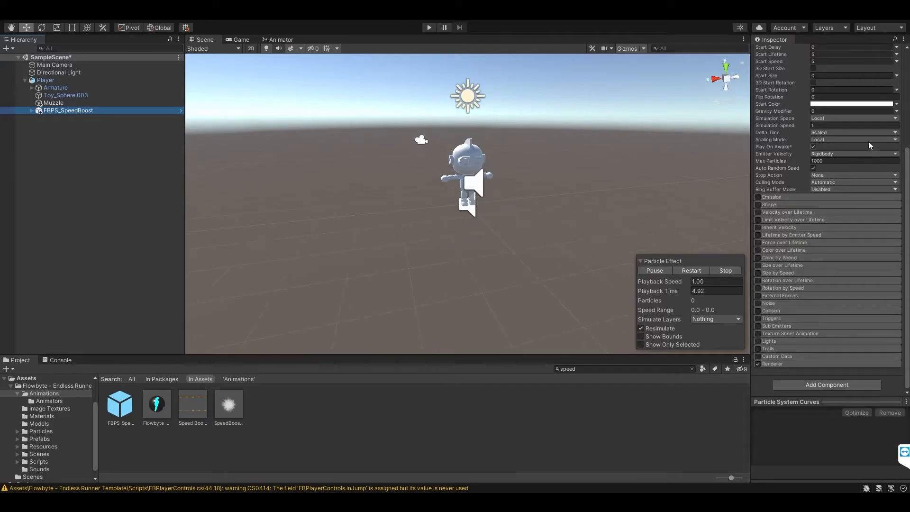
scroll(837, 190, "up", 5)
left_click(836, 96)
type("0")
left_click(865, 97)
type("0")
left_click(895, 97)
type("0")
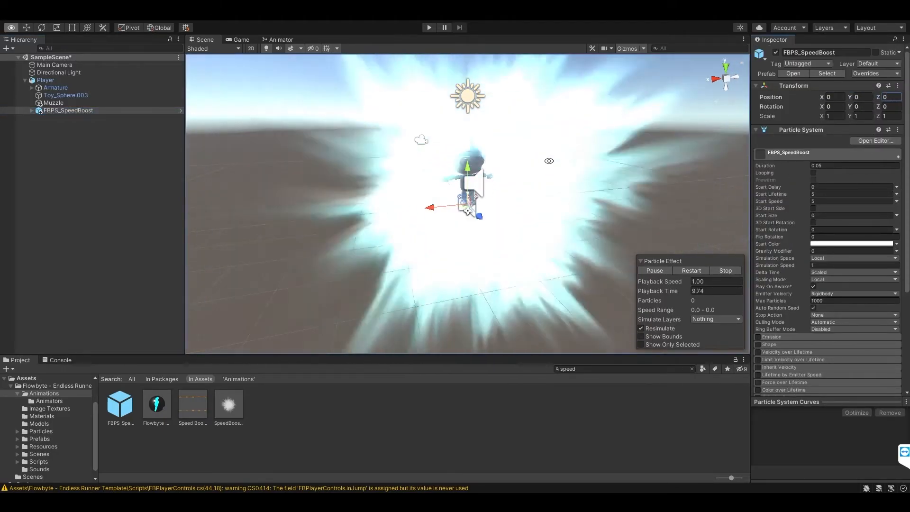
Rotate FBPS_SpeedBoost to about -173.9 degrees around Y and open its Y rotation for editing
left_click_drag(547, 161, 741, 171, "alt")
left_click(40, 28)
left_click_drag(449, 219, 655, 214)
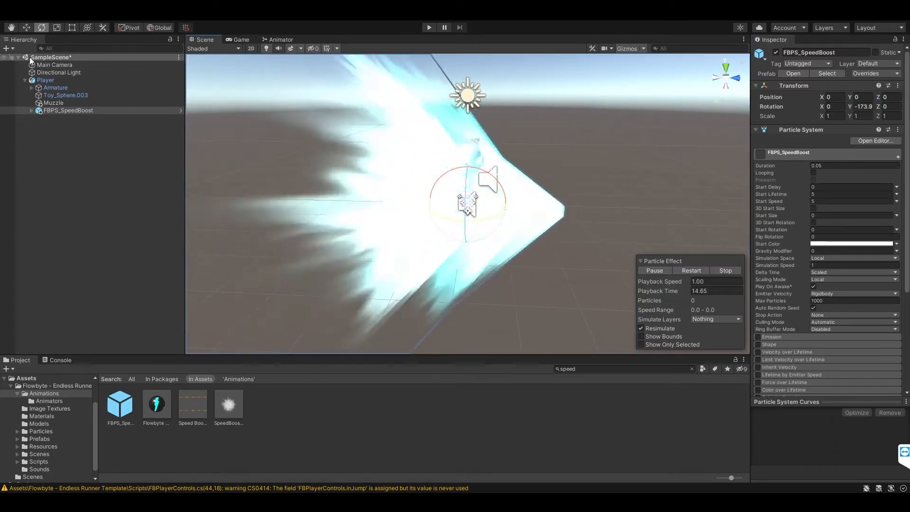
left_click(90, 166)
left_click_drag(420, 197, 903, 161, "alt")
key("ctrl+z")
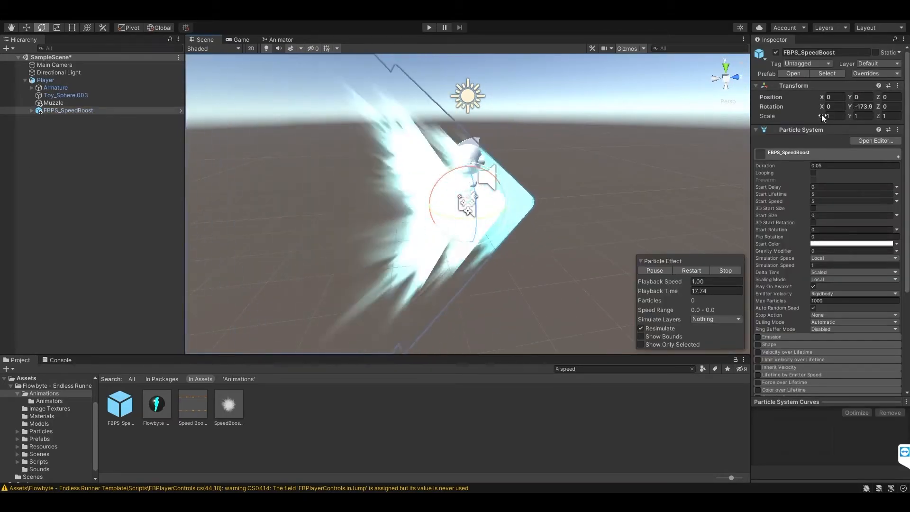
left_click(863, 106)
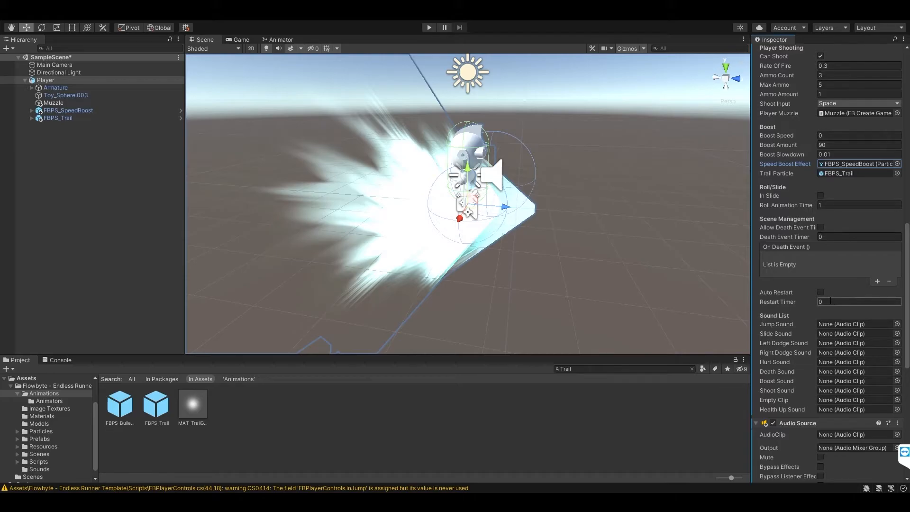
Allow the death event in Player's Scene Management settings and set Death Event Timer to 2.5
left_click(820, 227)
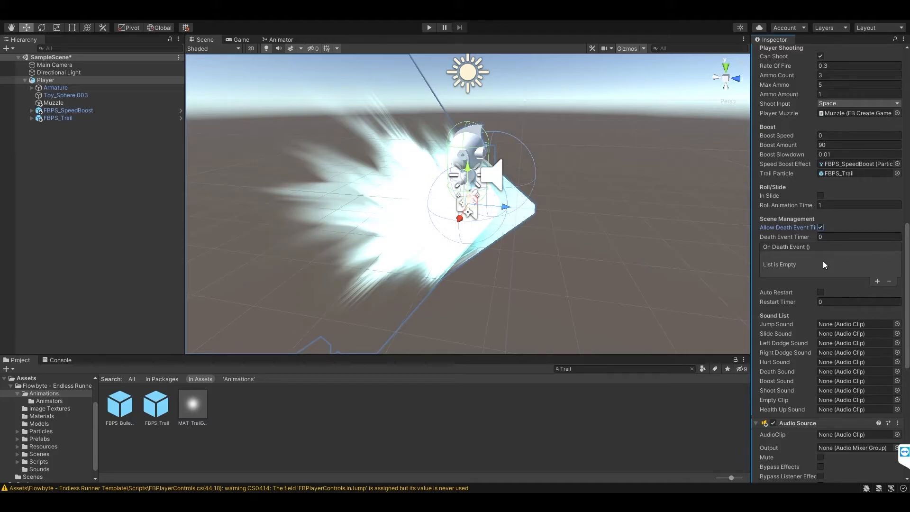
left_click(809, 240)
type("2.5")
Add the FB Wait And Destroy script as a component of Player
scroll(820, 285, "down", 5)
scroll(820, 286, "down", 1)
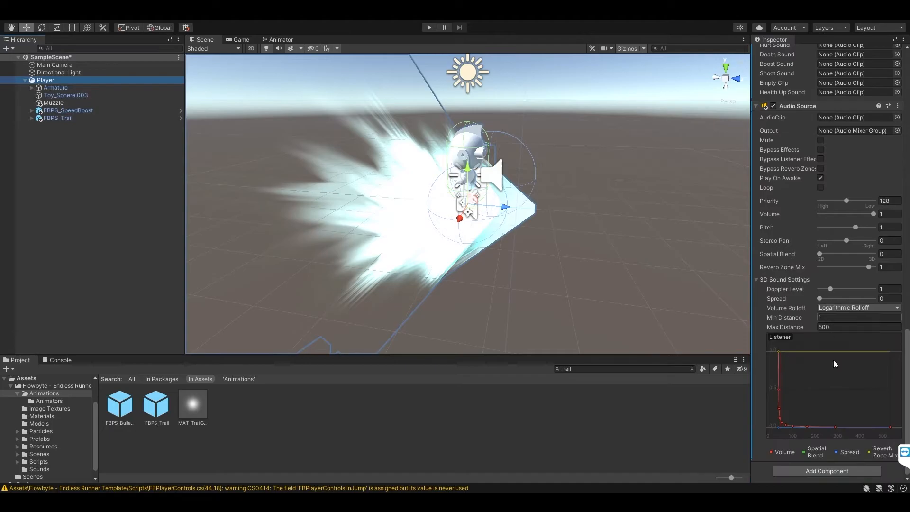
left_click(826, 471)
type("wait")
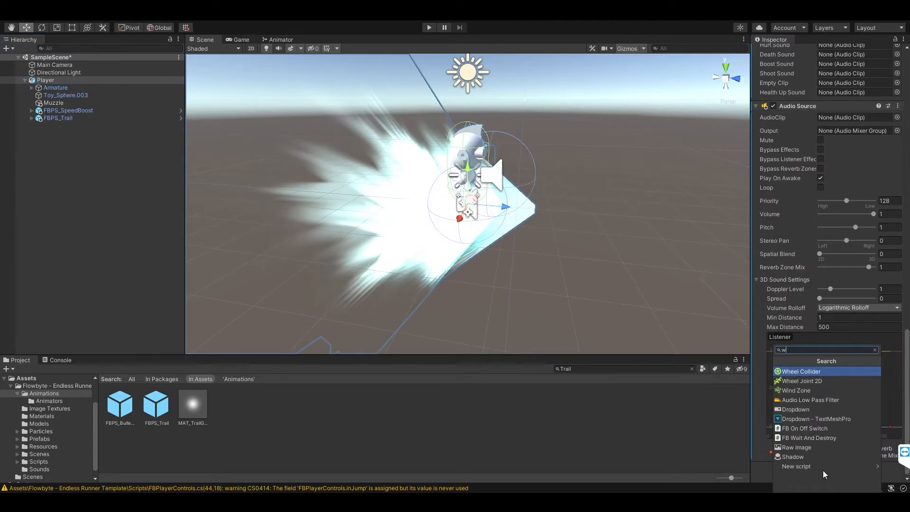
left_click(806, 371)
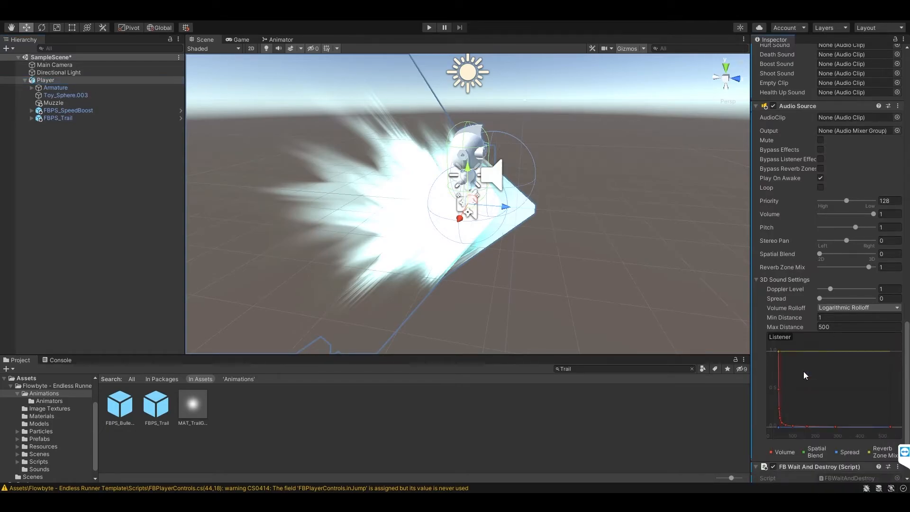
Set Time To Destroy to 10 in FB Wait And Destroy and disable the component
scroll(810, 374, "down", 1)
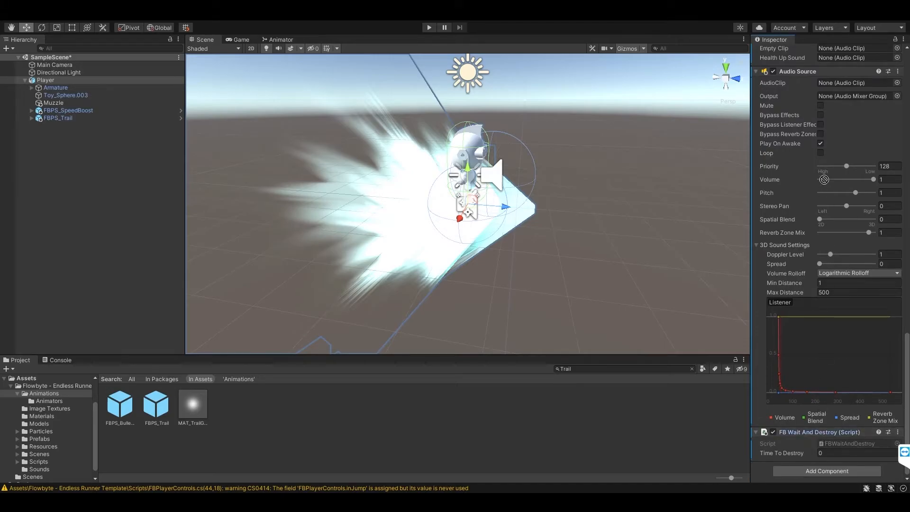
left_click(832, 458)
type("10")
left_click(773, 432)
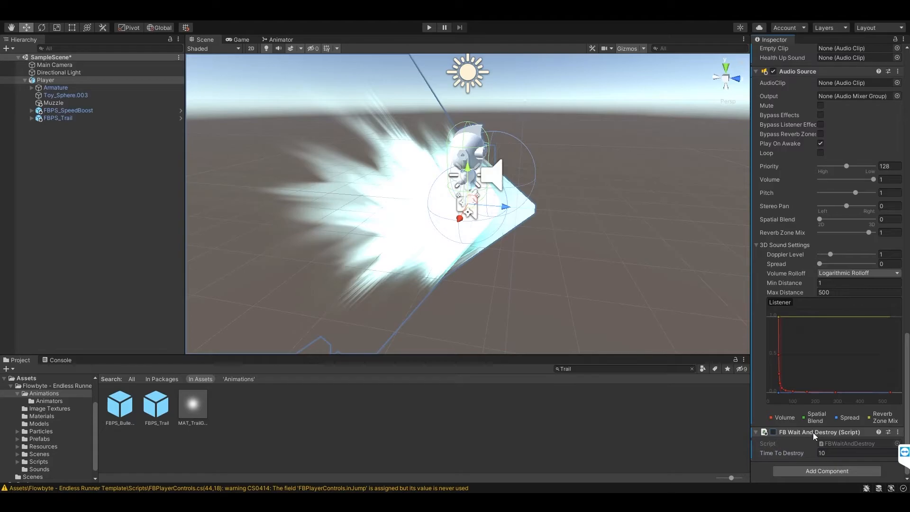
Assign Player to the On Death Event and make it call FBWaitAndDestroy.enabled with the value switched on
left_click_drag(809, 64, 786, 403)
left_click(843, 389)
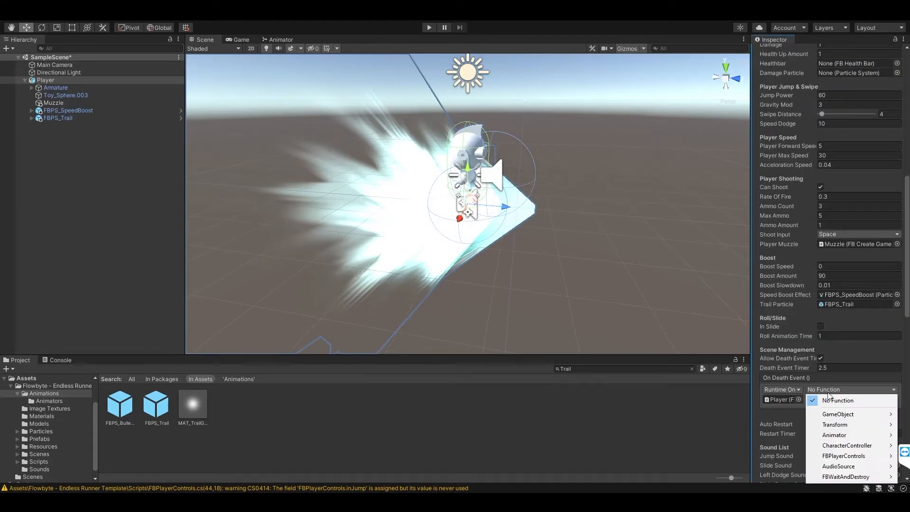
mouse_move(848, 476)
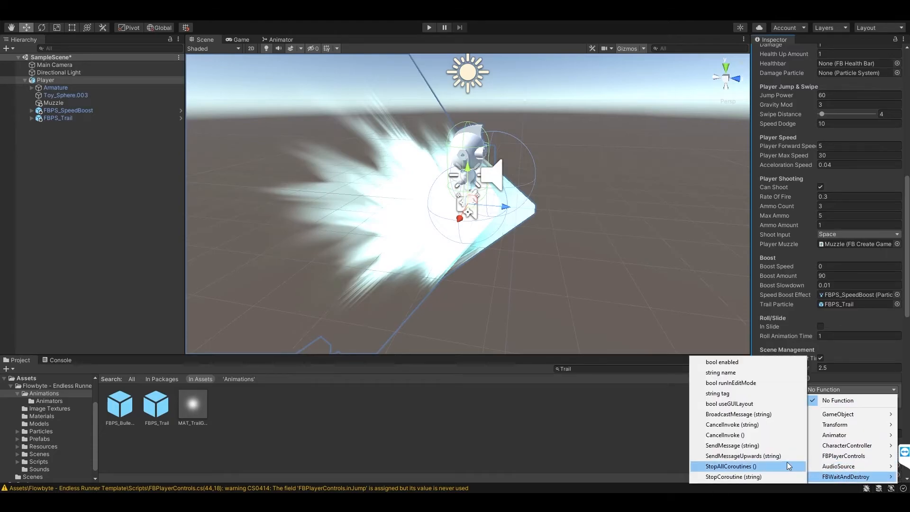
left_click(765, 363)
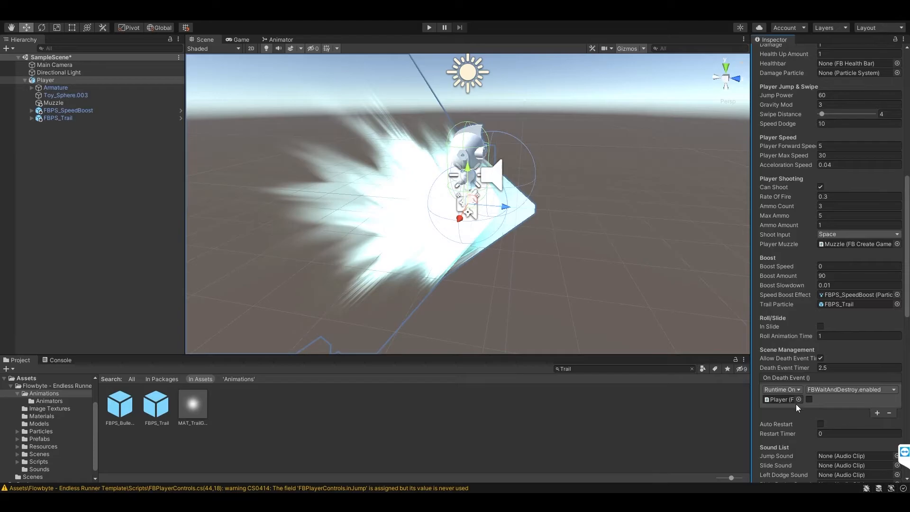
left_click(808, 399)
scroll(834, 393, "down", 10)
scroll(814, 403, "up", 4)
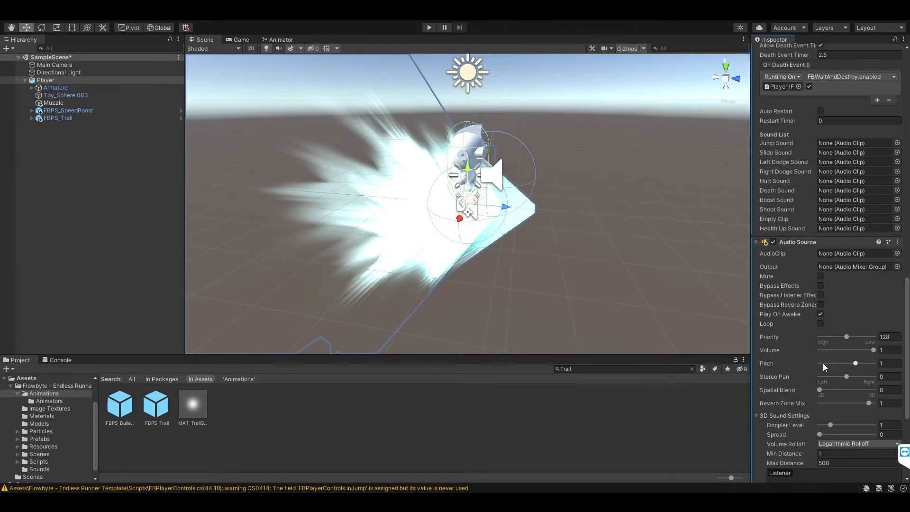
scroll(824, 365, "up", 3)
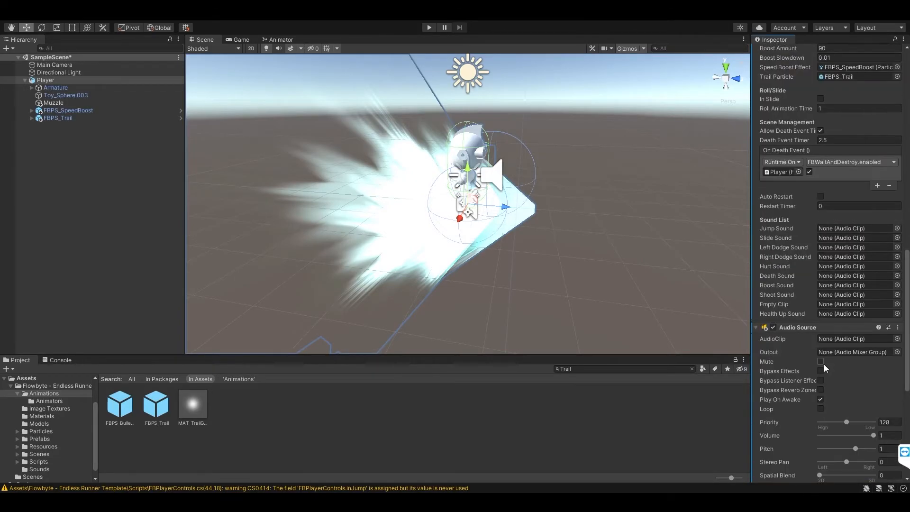
left_click(820, 196)
left_click(823, 206)
left_click(820, 196)
left_click(771, 207)
Assign the Jump audio clip as Player's Jump Sound
left_click(897, 229)
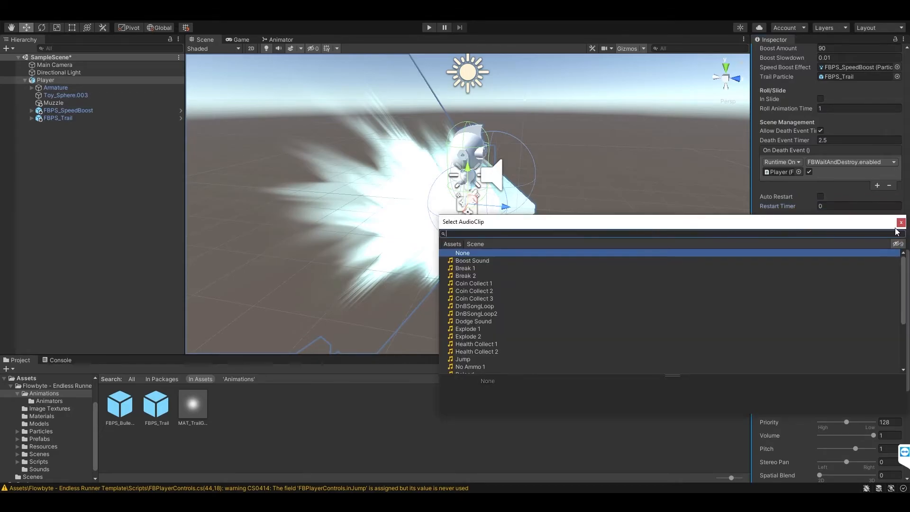
type("jump")
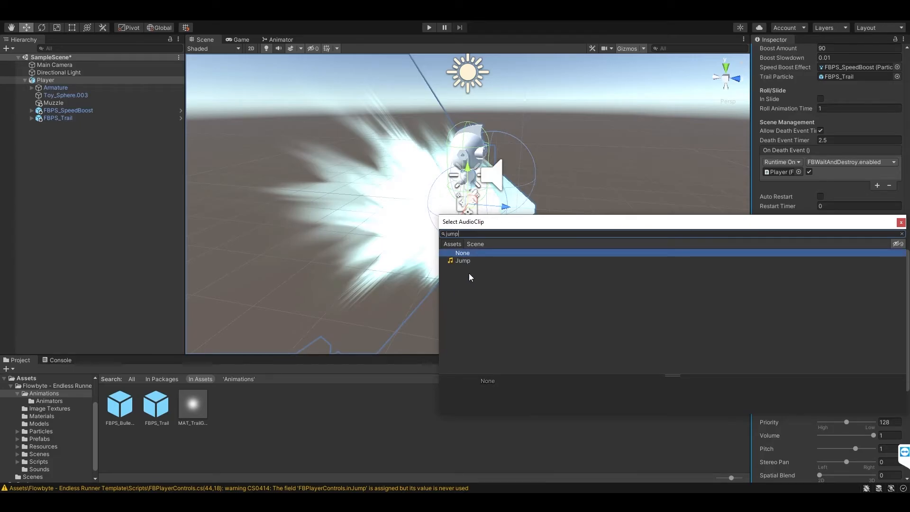
double_click(469, 260)
Assign the Slide 1 audio clip to the Slide Sound, Left Dodge Sound and Right Dodge Sound
left_click(898, 228)
type("slide")
double_click(464, 271)
left_click(897, 248)
double_click(464, 280)
left_click(896, 257)
Set the Hurt Sound to Robot Hurt 1 and the Death Sound to Robot Die
left_click(897, 266)
left_click(897, 275)
type("death")
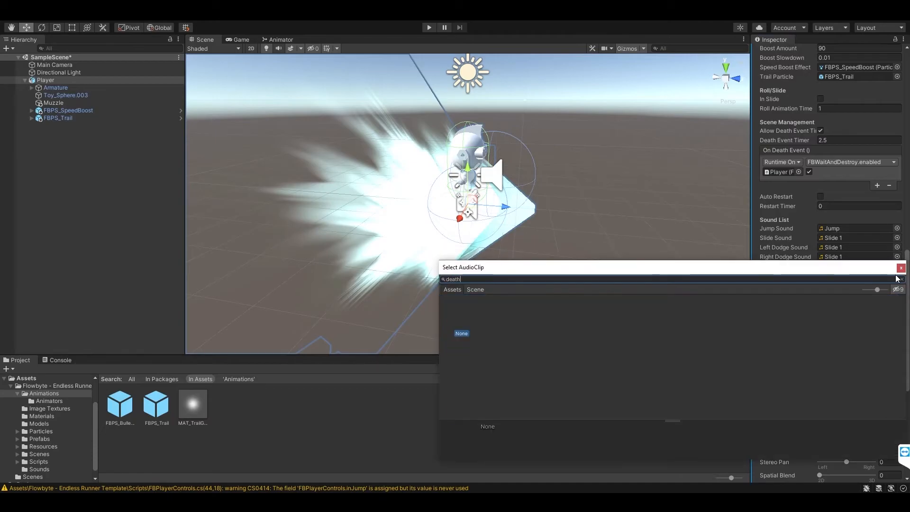
key("BackSpace")
key("BackSpace")
key("BackSpace")
key("BackSpace")
key("BackSpace")
scroll(569, 350, "down", 5)
double_click(468, 339)
Assign the Speed Boost audio clip as Player's Boost Sound
left_click(896, 286)
type("boost")
double_click(472, 316)
left_click(897, 295)
scroll(675, 389, "down", 5)
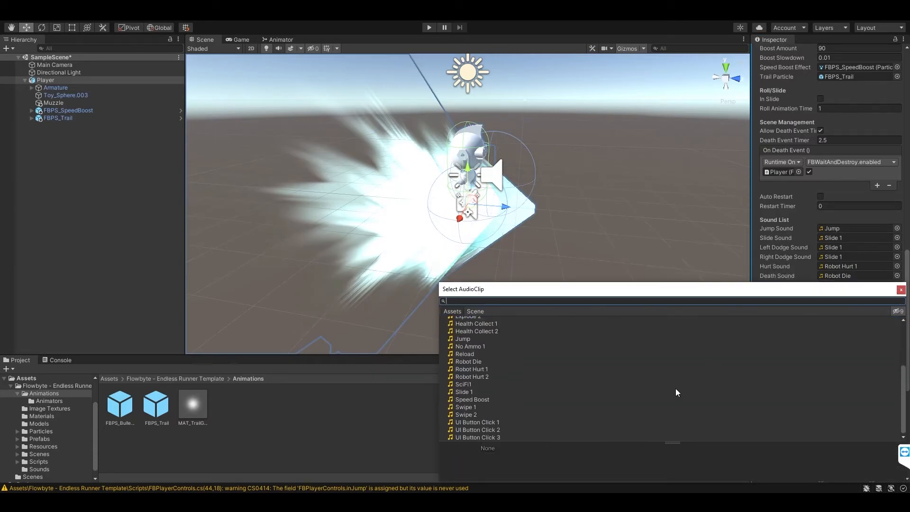
double_click(472, 399)
Assign the Break 2 audio clip as Player's Shoot Sound
left_click(897, 294)
scroll(721, 364, "down", 3)
scroll(722, 365, "up", 2)
double_click(466, 344)
Set the Empty Clip sound to No Ammo 1 and the Health Up Sound to Health Collect 1
left_click(897, 304)
double_click(470, 435)
left_click(897, 314)
type("health")
double_click(476, 336)
Save the current scene
scroll(814, 311, "up", 3)
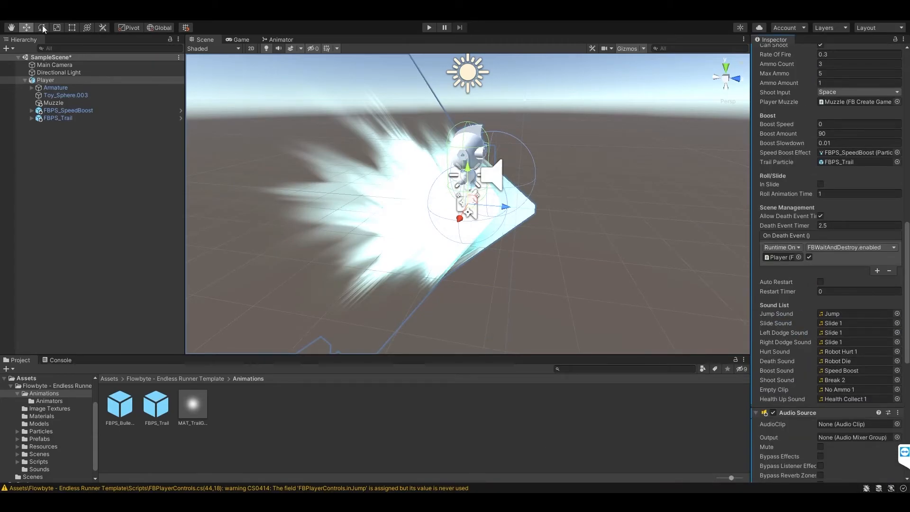
left_click(6, 21)
left_click(21, 58)
Apply the Player Mat material from the Materials folder to the robot model and clear the selection
left_click(43, 416)
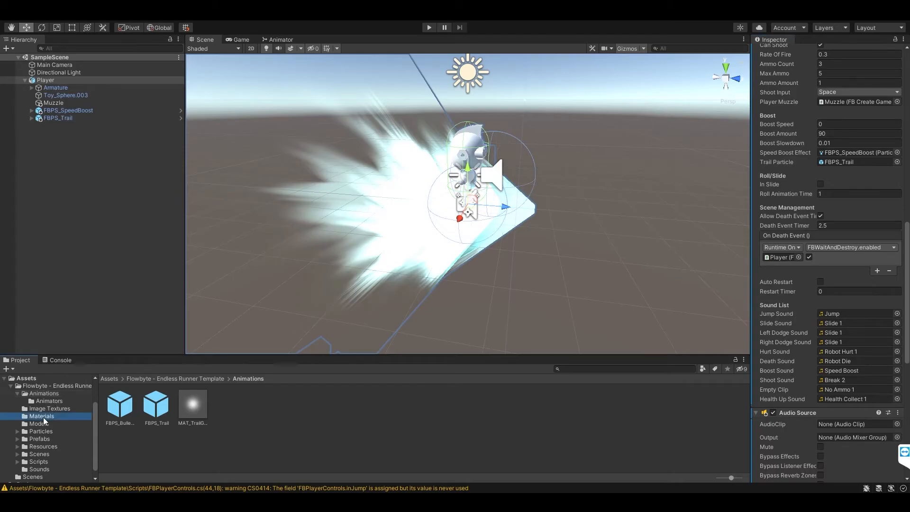
left_click_drag(684, 407, 472, 148)
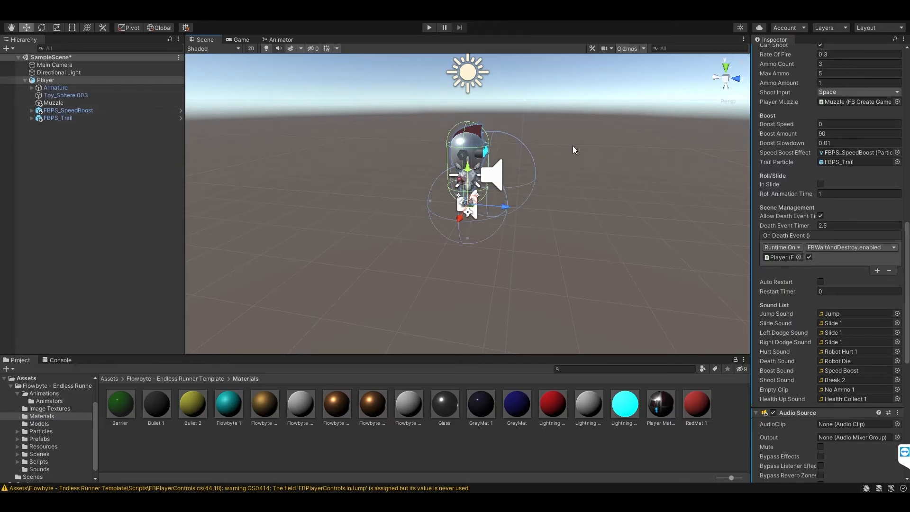
left_click(96, 176)
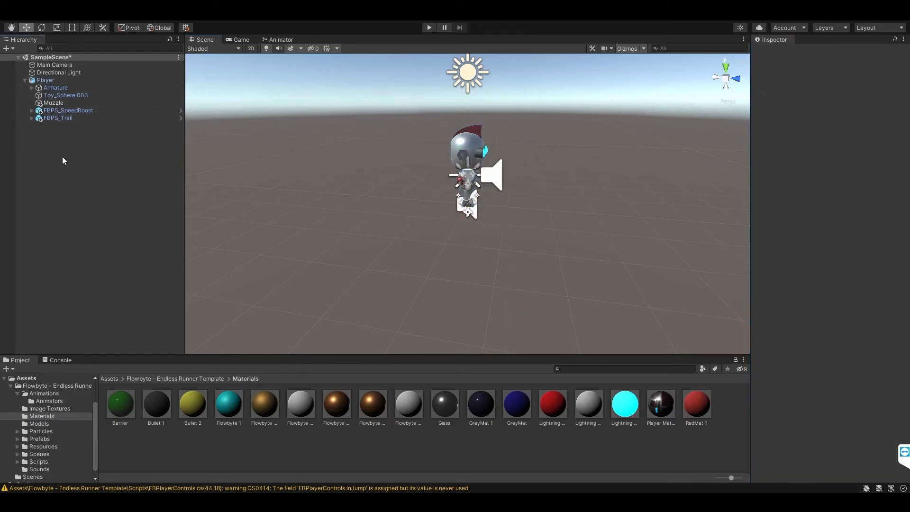
Create a Cube in the scene and move it down to a Y position of -0.75
right_click(62, 157)
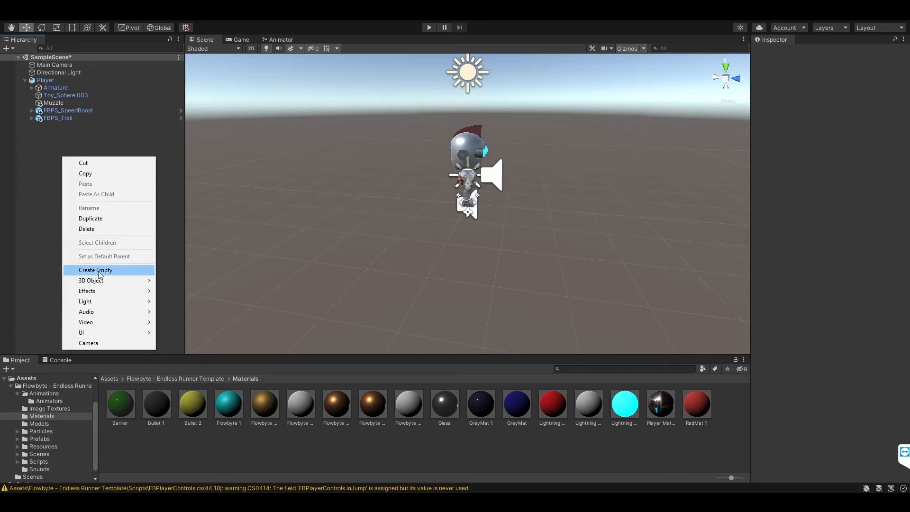
mouse_move(98, 280)
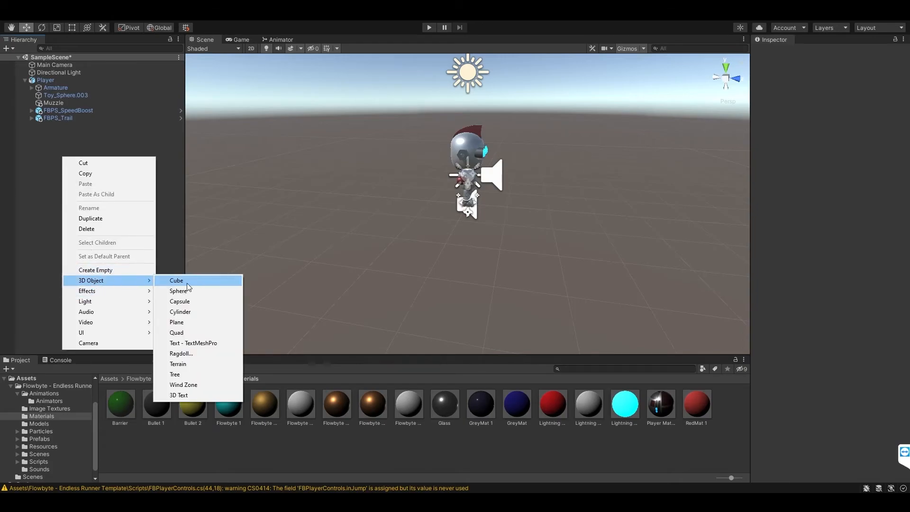
left_click(173, 280)
left_click_drag(468, 169, 469, 197)
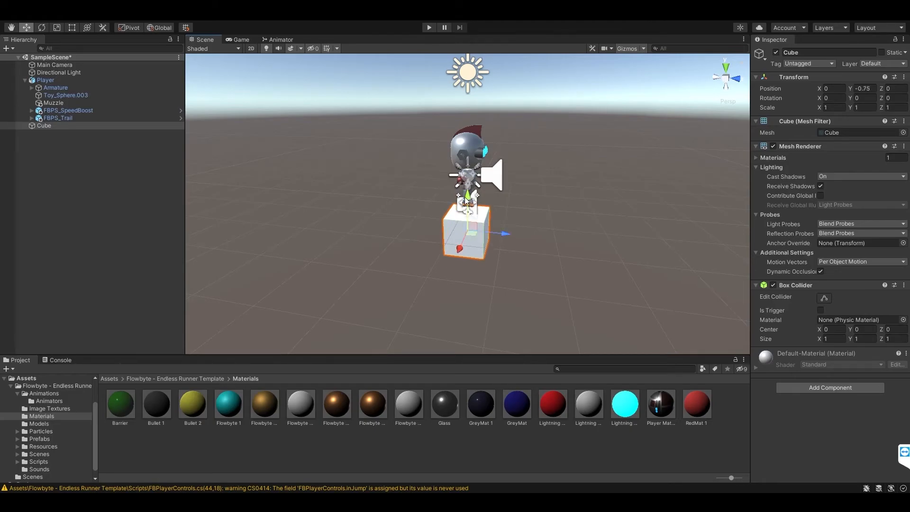
Scale the Cube uniformly to about 1.22 and set its Z scale to 36
left_click(57, 28)
mouse_move(465, 229)
left_mouse_down()
mouse_move(497, 225)
mouse_move(478, 231)
left_mouse_up()
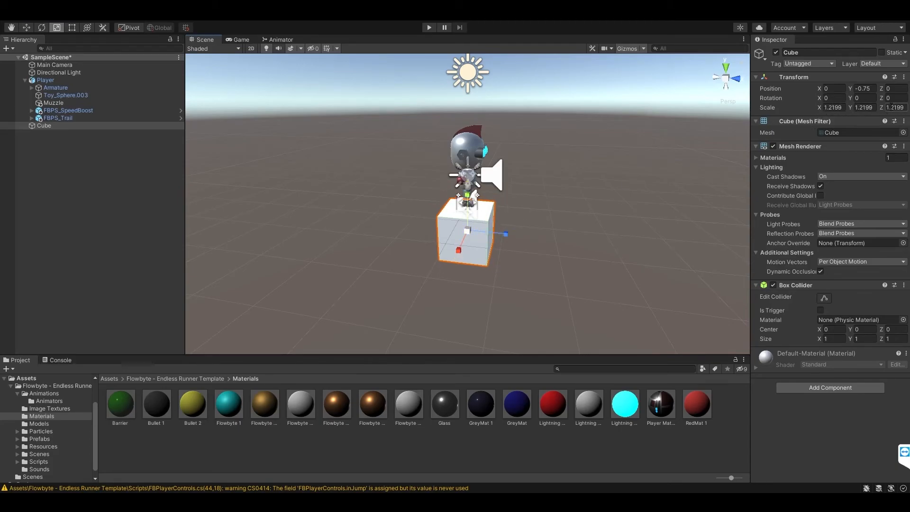
left_click_drag(502, 233, 640, 253)
left_click(894, 107)
type("36")
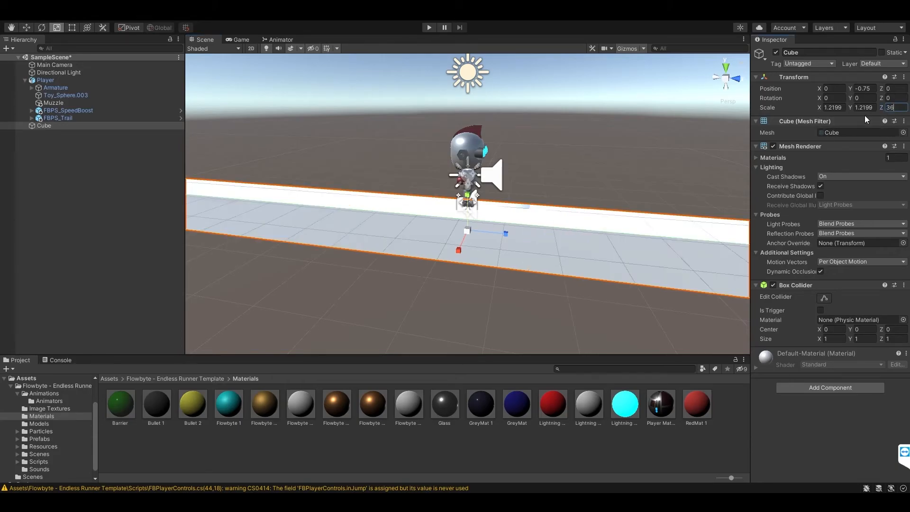
Set the Cube's X scale to 5
left_click(834, 108)
type("12")
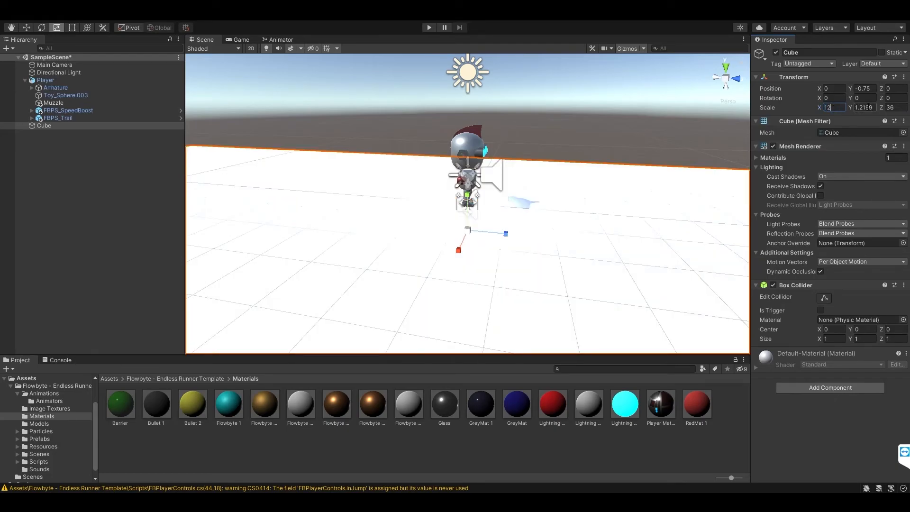
type("5")
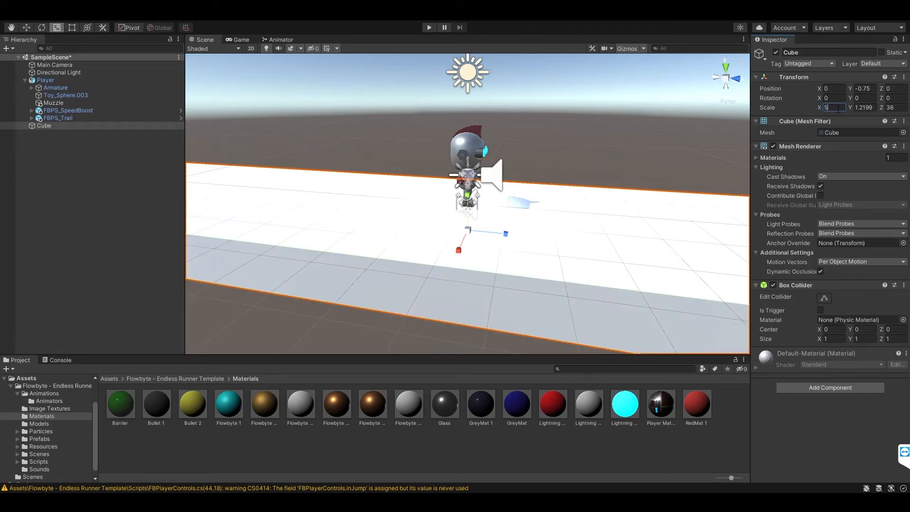
Set the Cube's X scale to 12 and its Y scale to 1
type("4")
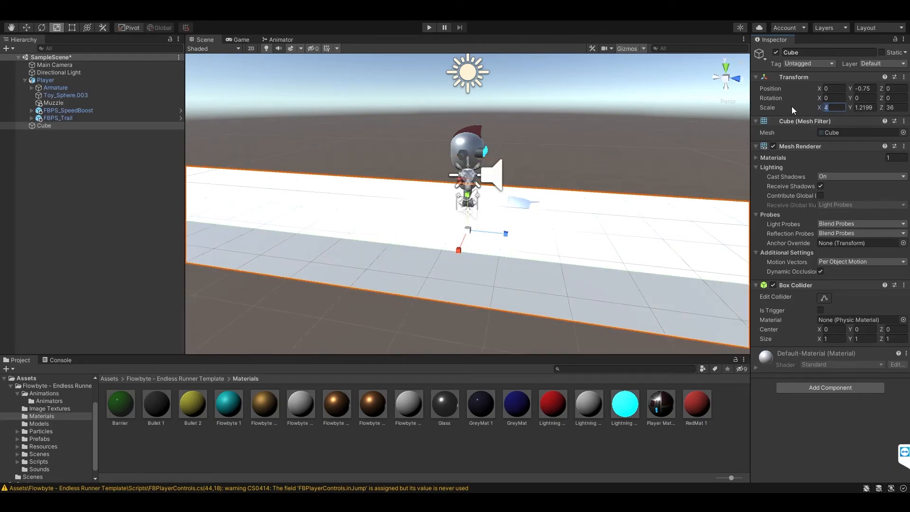
type("12")
left_click(853, 110)
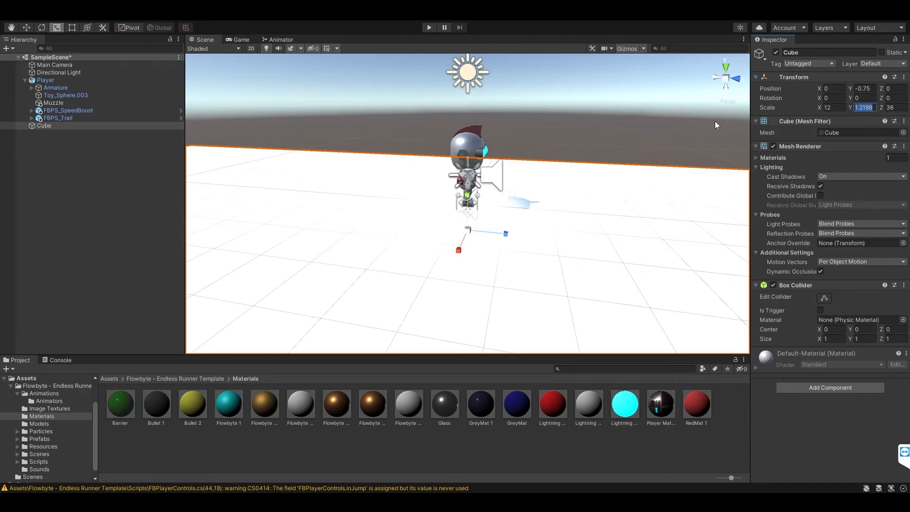
left_click_drag(539, 137, 839, 124, "alt")
left_click(863, 108)
type("0")
key("BackSpace")
type("1")
left_click_drag(585, 166, 412, 142, "alt")
Move the Main Camera forward along its Z axis to a Z position of about -4.16, closer behind the player
left_click(27, 27)
left_click_drag(559, 233, 630, 213, "alt")
left_click(467, 141)
scroll(478, 190, "up", 3)
scroll(539, 203, "down", 3)
scroll(536, 200, "down", 2)
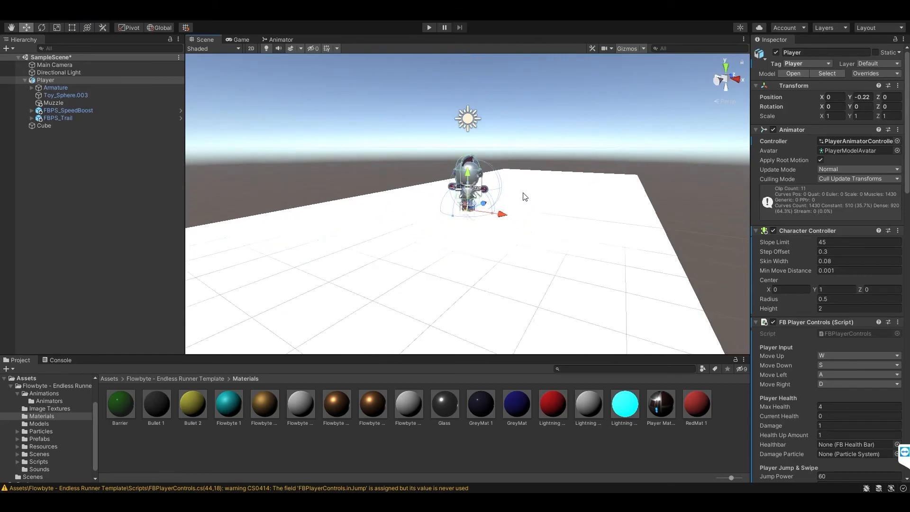
left_click(49, 66)
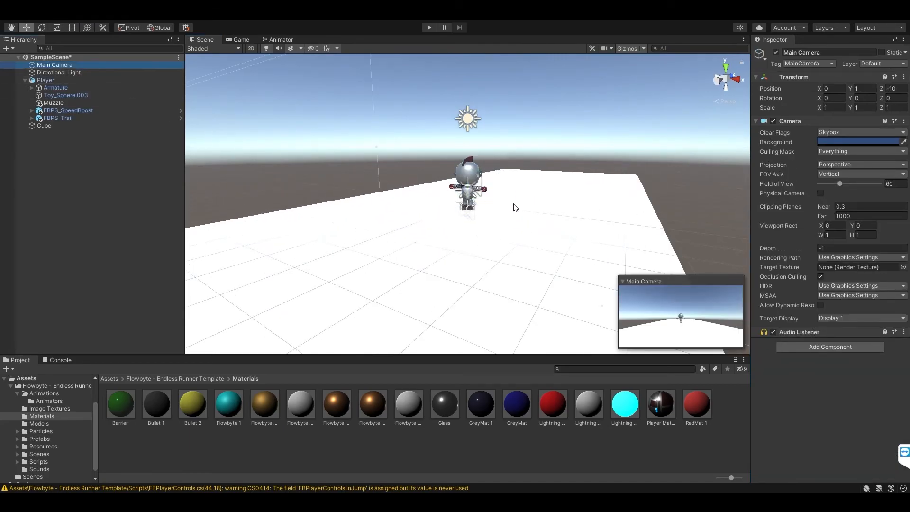
scroll(518, 210, "down", 6)
scroll(512, 204, "down", 4)
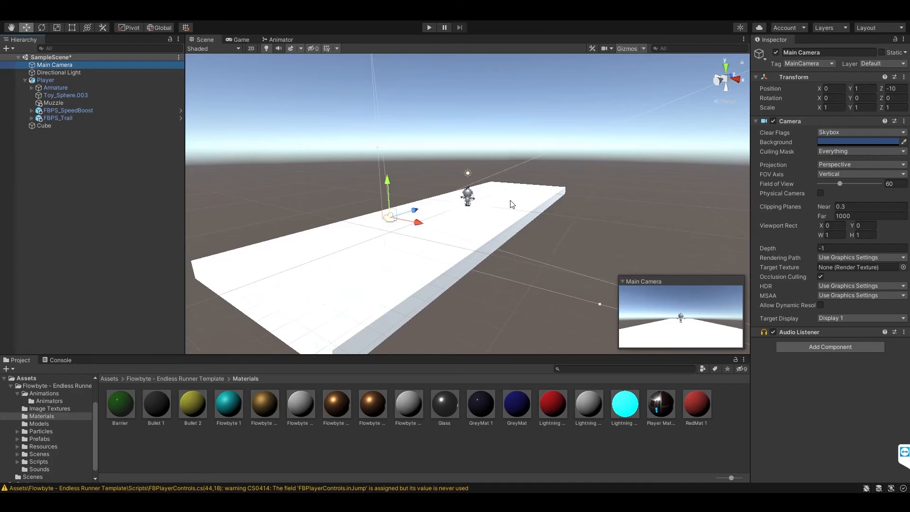
left_click(61, 82, "shift")
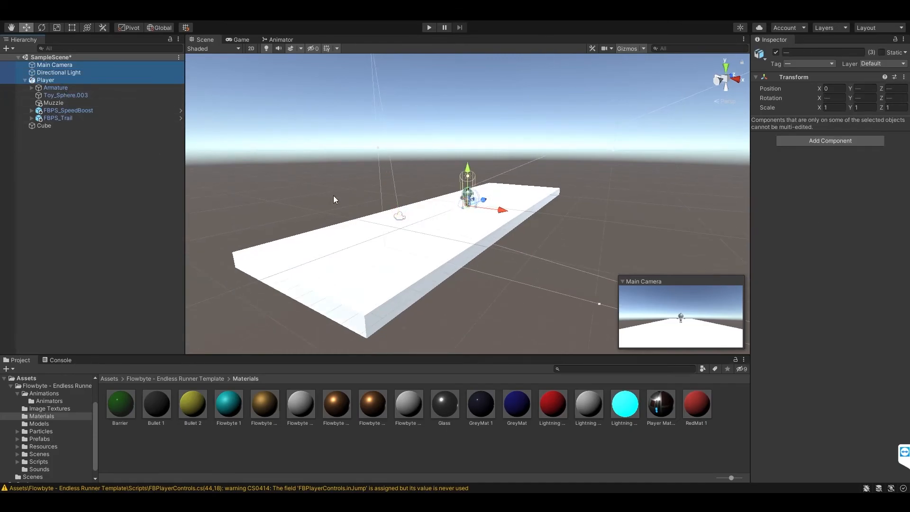
left_click(79, 138)
left_click(72, 66)
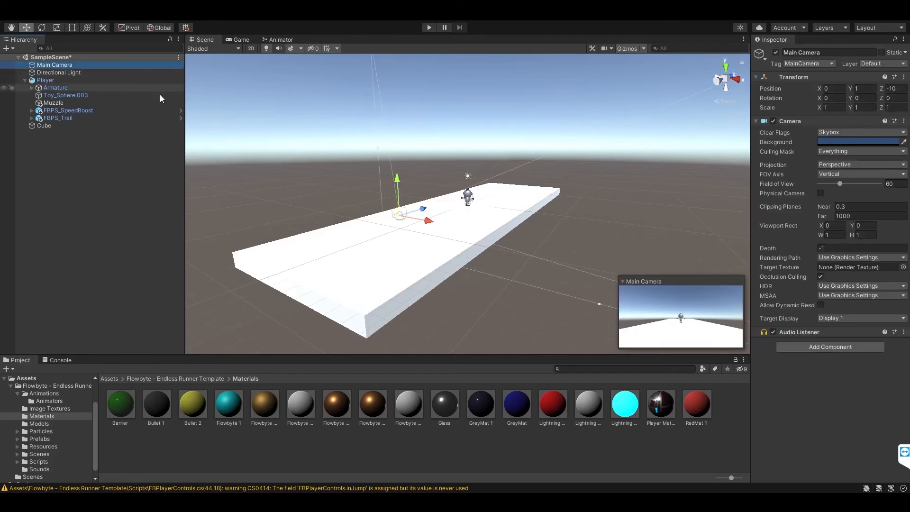
left_click(422, 207)
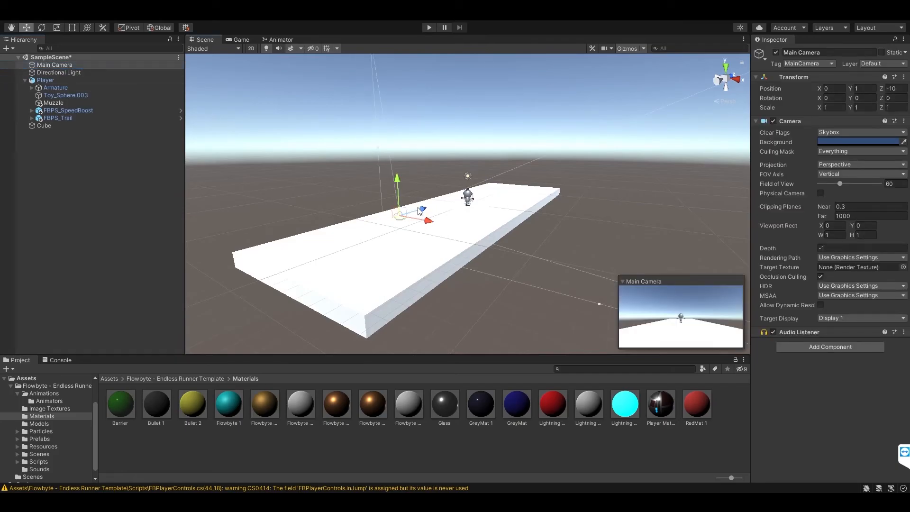
left_click(70, 66)
left_click_drag(424, 209, 473, 207)
Add the FB Camera Control script component to the Main Camera
left_click(841, 347)
type("cam")
left_click(806, 381)
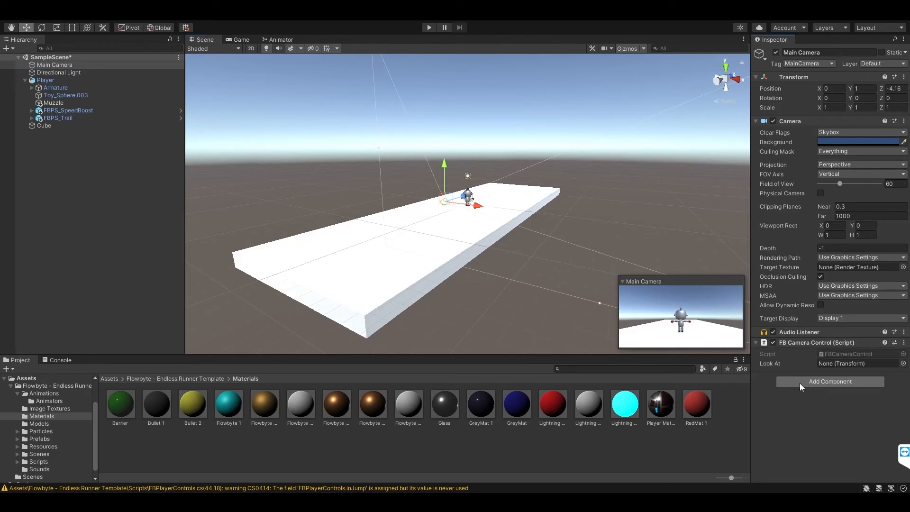
Play-test the scene briefly with the new camera script and stop the test
left_click(62, 67)
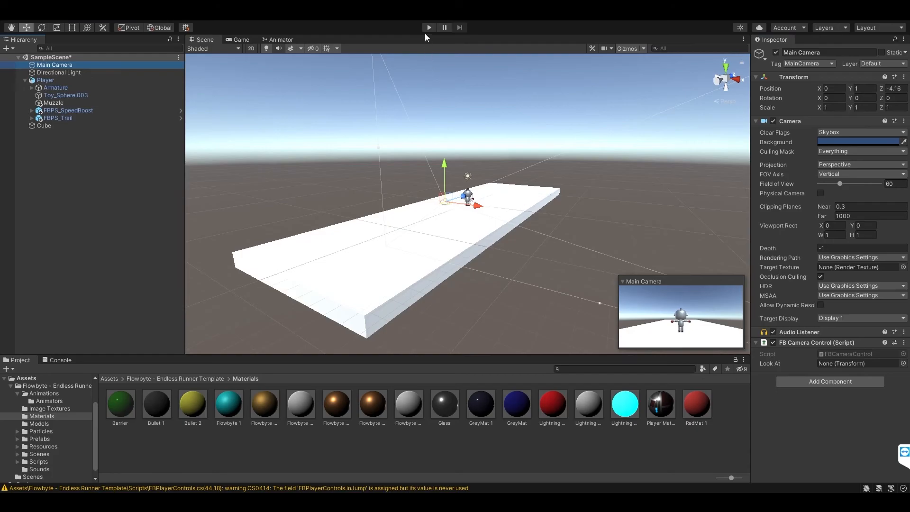
left_click(428, 27)
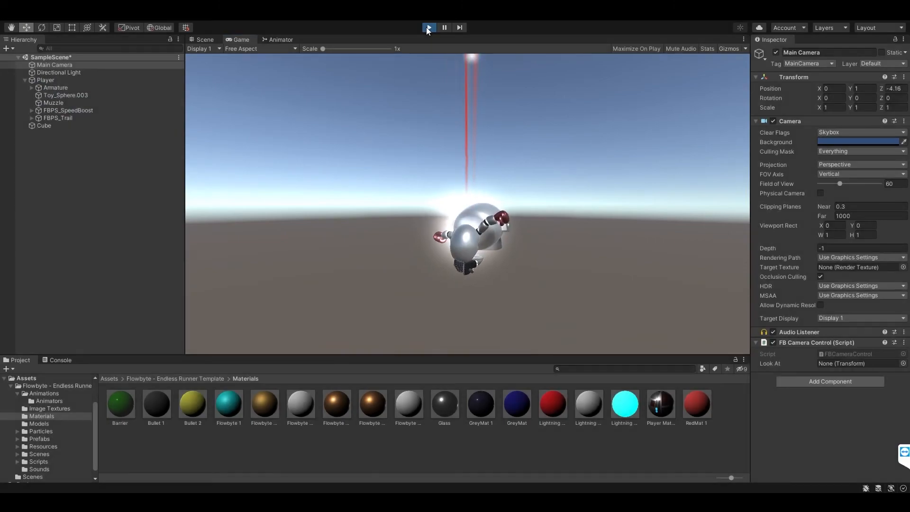
left_click(426, 27)
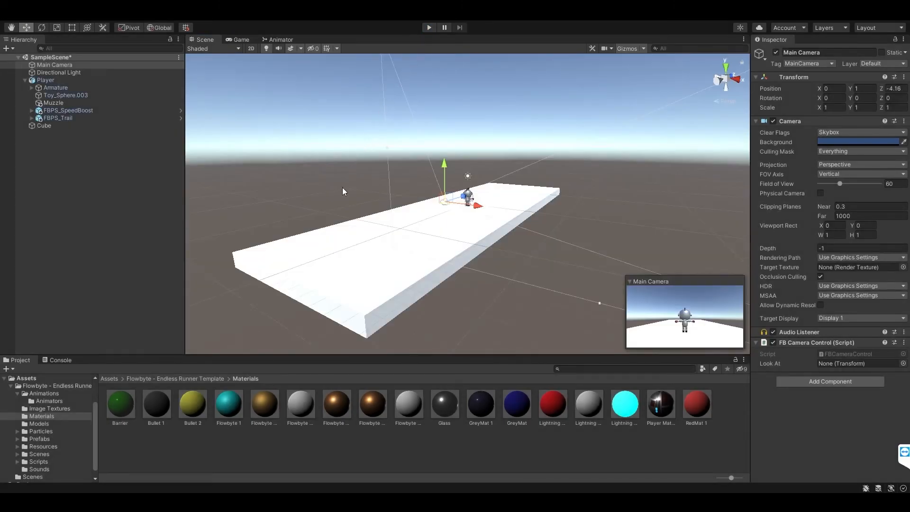
Assign the Player object as the Look At target of the Main Camera's FB Camera Control script
left_click(351, 270)
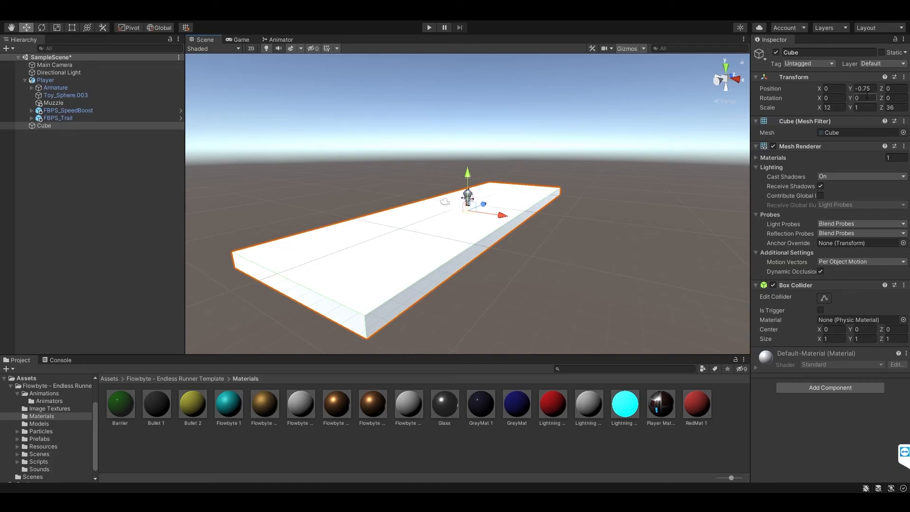
left_click(114, 172)
left_click(77, 67)
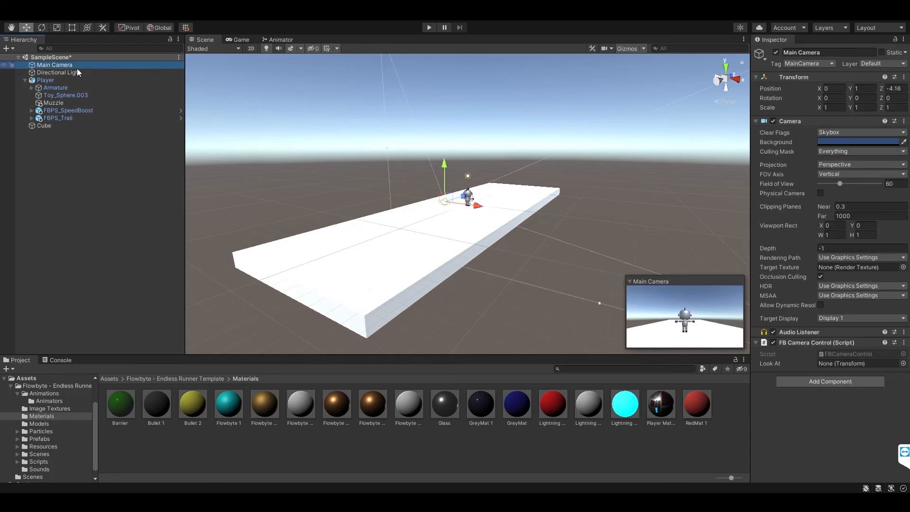
left_click_drag(62, 82, 839, 362)
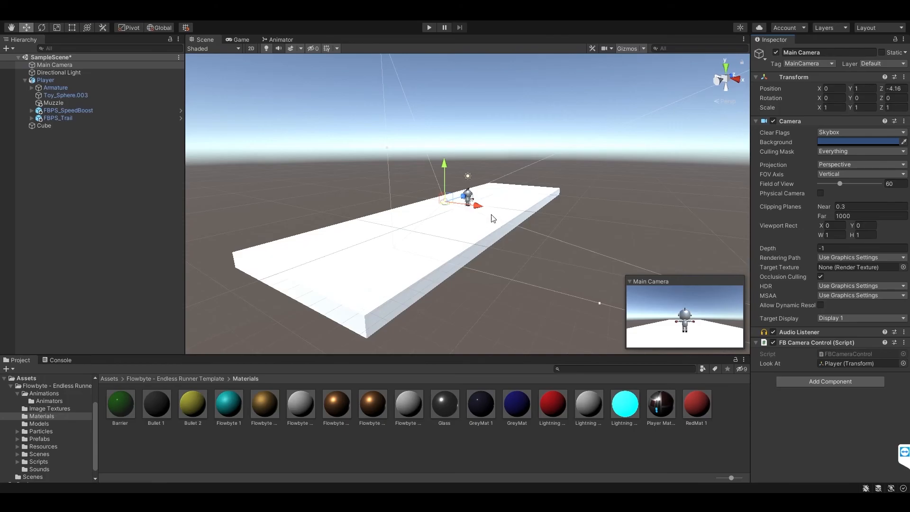
Lengthen the Cube platform by setting its Z scale to 400
left_click(368, 254)
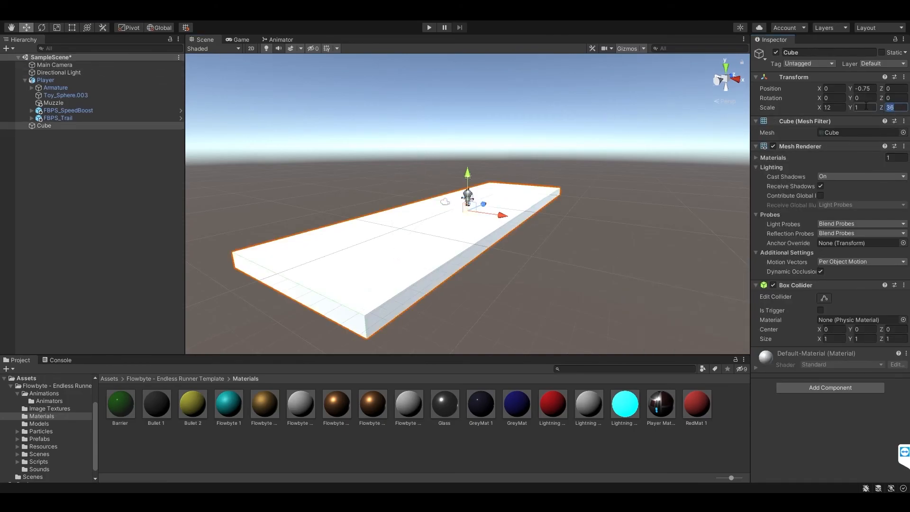
type("400")
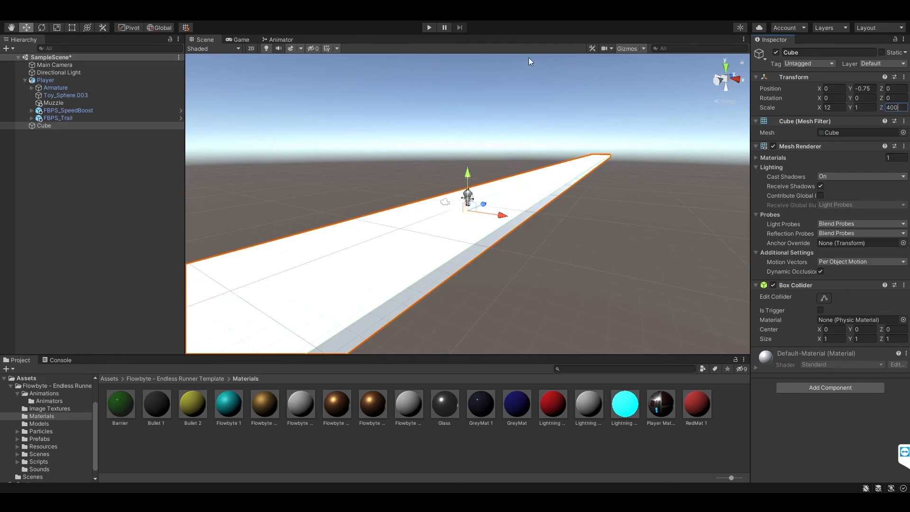
Play-test the robot's run along the platform, steering left and right and moving up, and stop the test
left_click(429, 27)
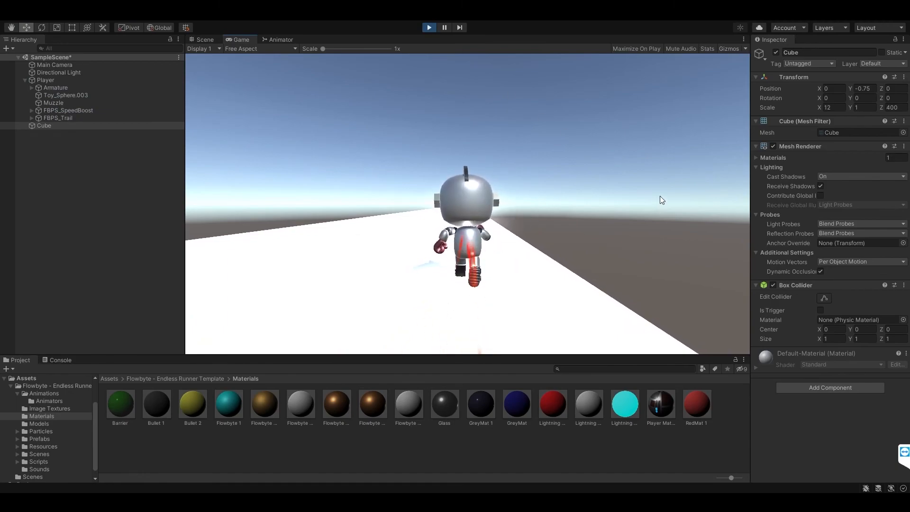
key("Left")
key("Left")
key("Up")
key("Right")
key("Right")
key("Left")
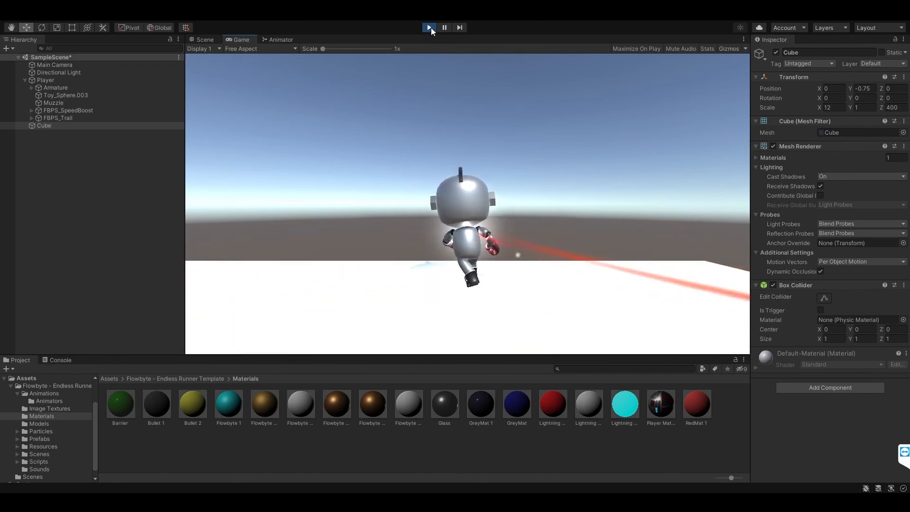
left_click(430, 28)
scroll(559, 156, "down", 10)
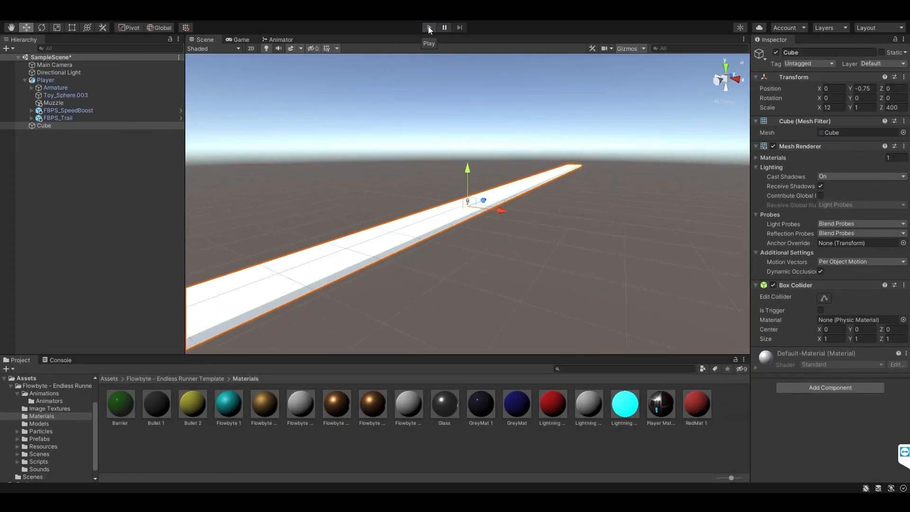
scroll(480, 103, "down", 2)
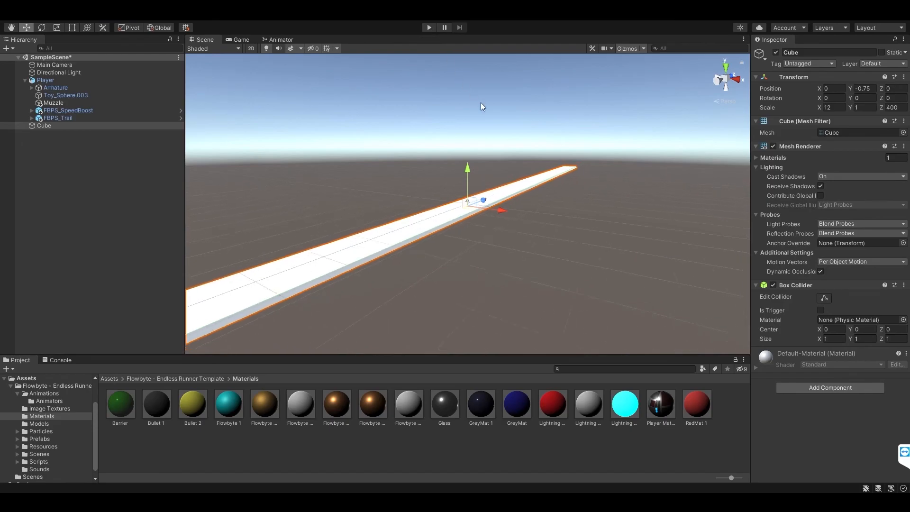
Raise the Main Camera to a Y position of about 2.15 and tilt it down to an X rotation of about 18.95
left_click(75, 66)
key("f")
left_click_drag(218, 132, 467, 135, "alt")
key("f")
left_click(42, 28)
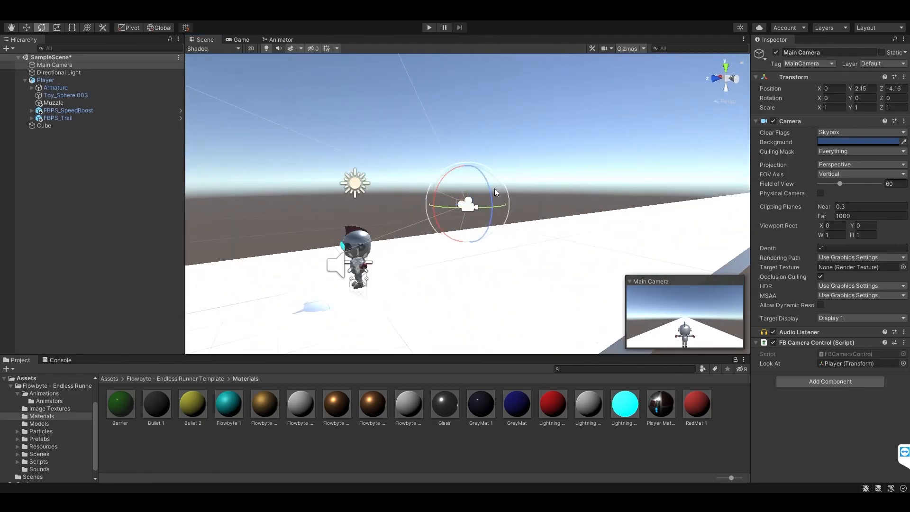
left_click_drag(444, 179, 438, 200)
scroll(511, 184, "down", 9)
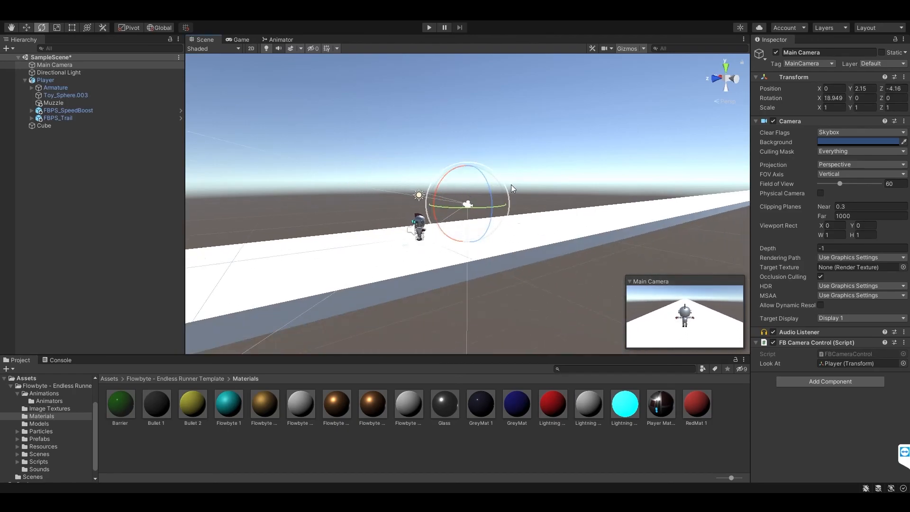
Set the Cube's Z scale to 5000 and start another play test
left_click(543, 224)
left_click(894, 107)
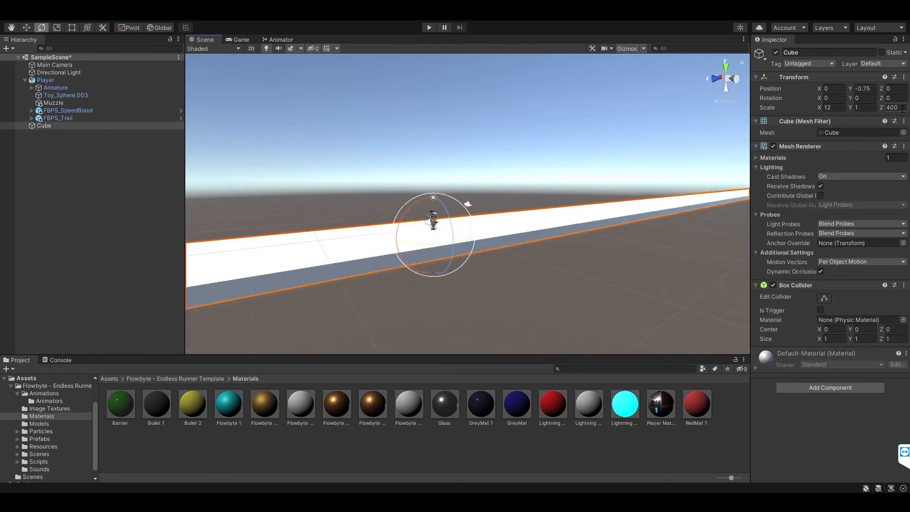
type("5000")
left_click(429, 28)
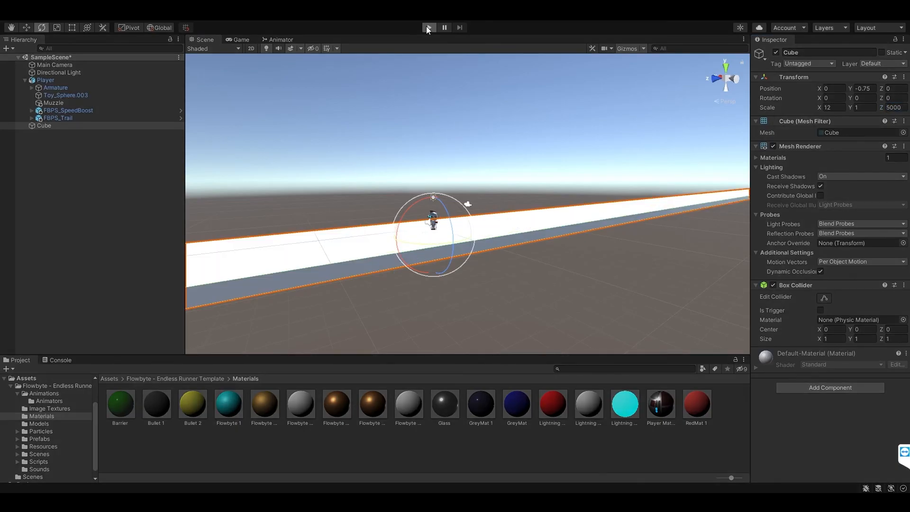